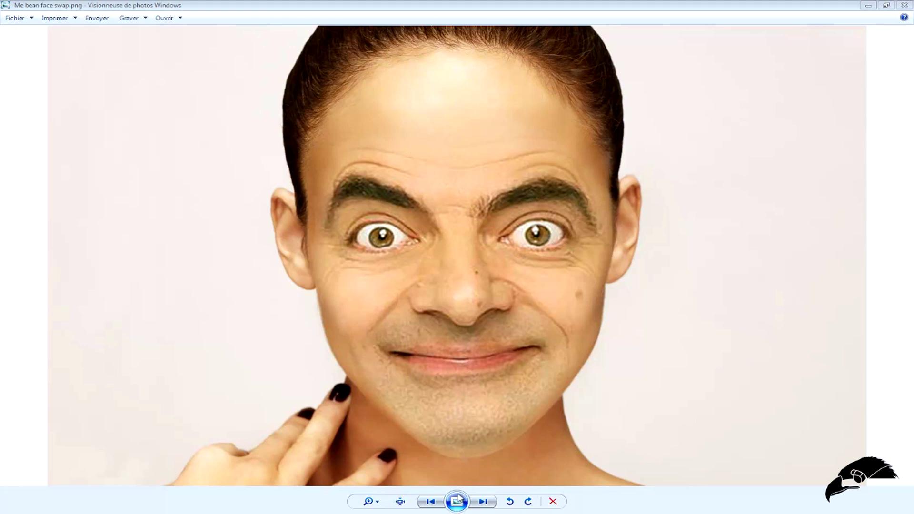
Compare the finished face-swap picture with the original portrait in the photo viewer.
left_click(483, 501)
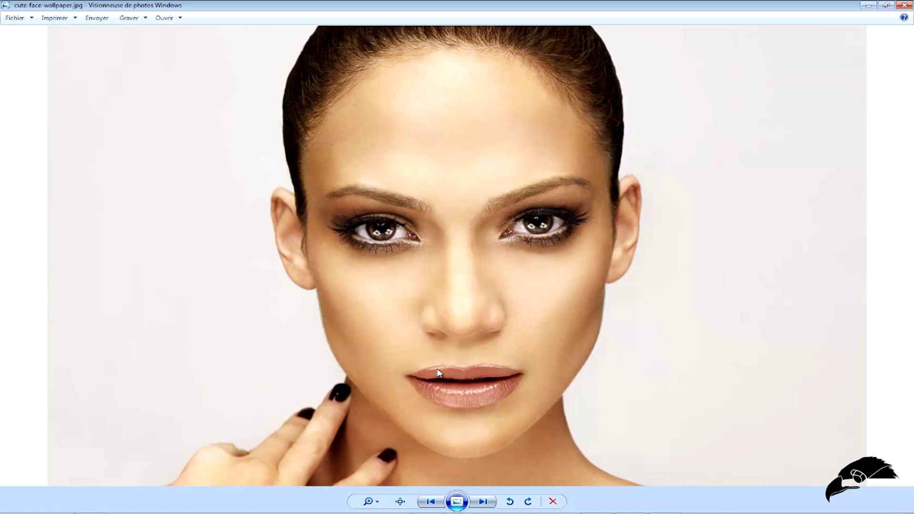
left_click(432, 502)
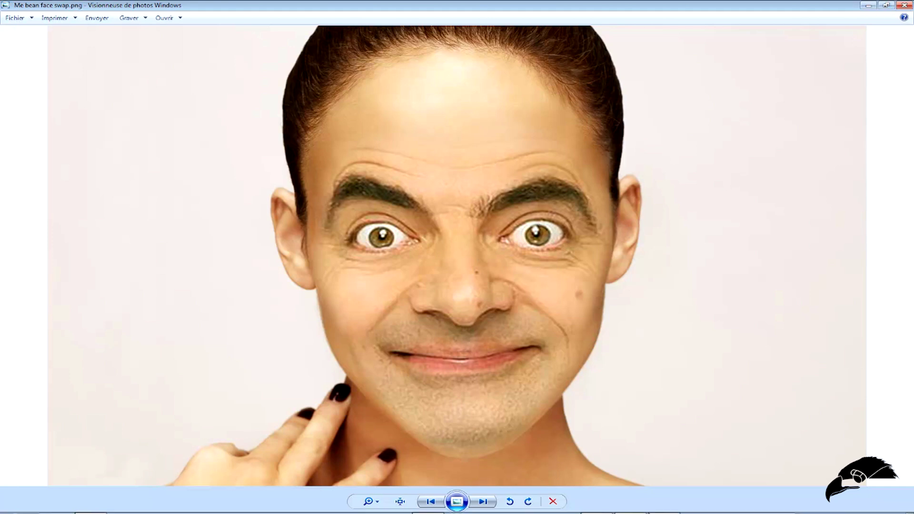
mouse_move(481, 507)
left_click(431, 505)
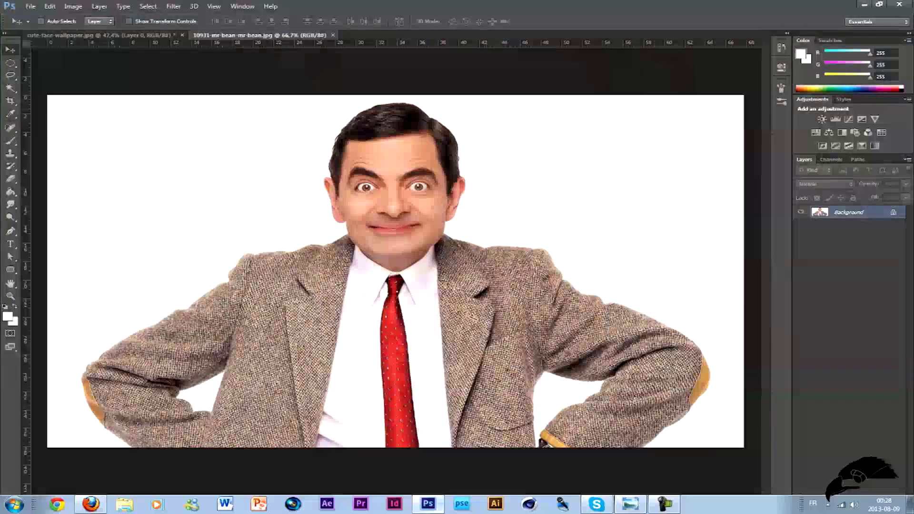
In Photoshop, convert the locked background of 10931-mr-bean-mr-bean.jpg into an editable layer with the default settings.
left_click(140, 36)
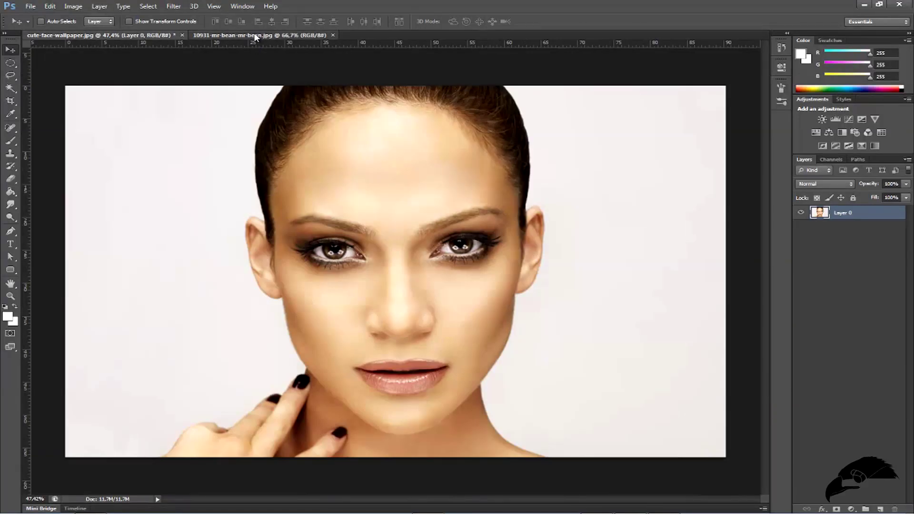
left_click(255, 36)
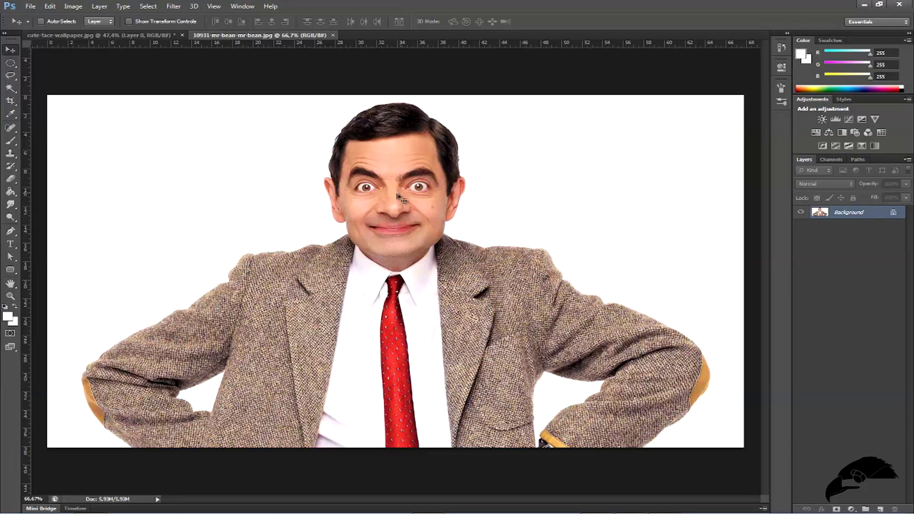
scroll(390, 198, "up", 1)
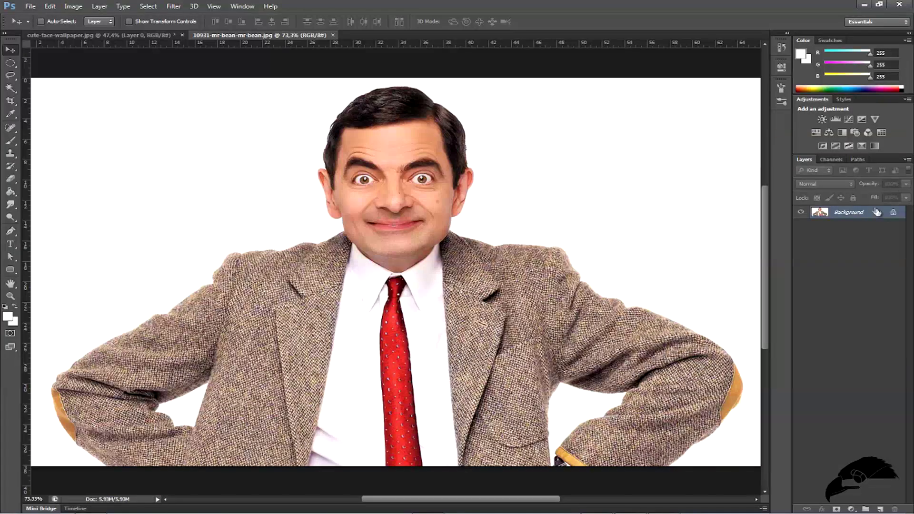
double_click(895, 215)
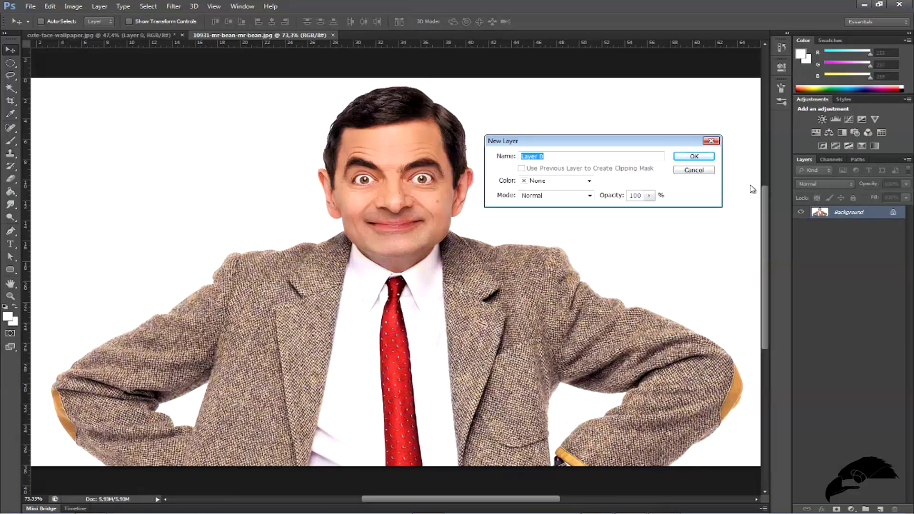
left_click(694, 157)
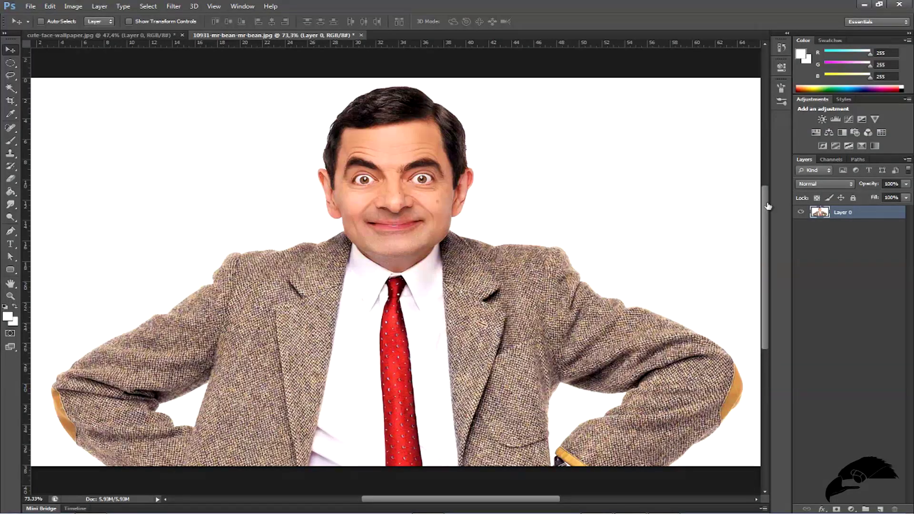
scroll(496, 235, "down", 1)
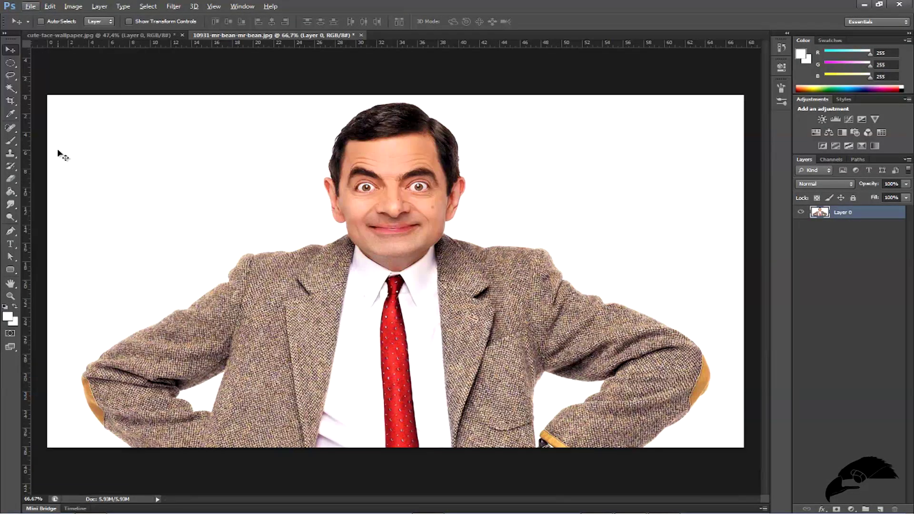
Erase the white backdrop, arms and lower jacket around the man's head with a 442 px Hard Round eraser.
left_click(12, 180)
left_click_drag(12, 181, 46, 178)
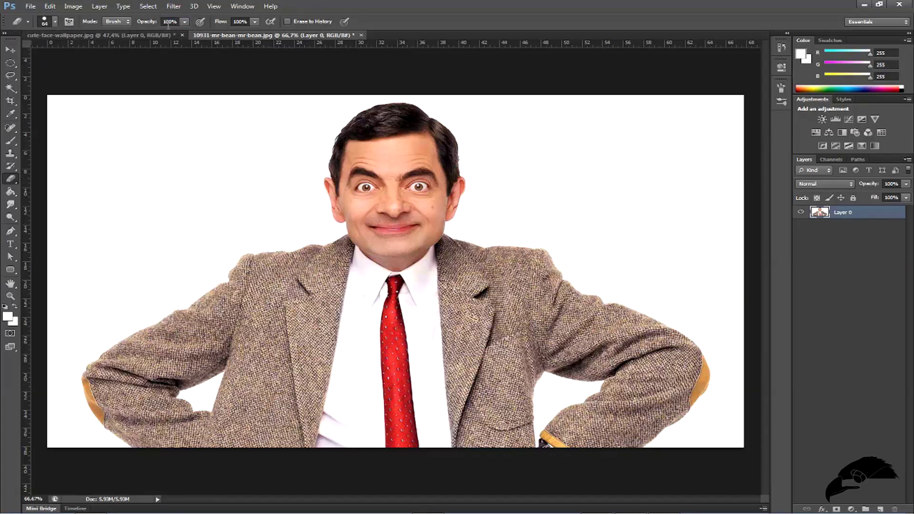
key("Return")
left_click(54, 22)
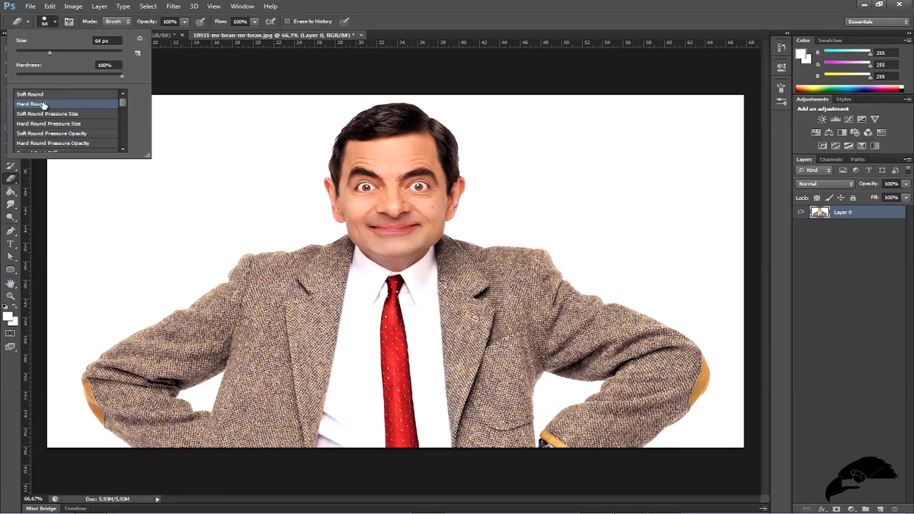
left_click_drag(59, 53, 107, 52)
left_click(237, 124)
mouse_move(237, 123)
left_mouse_down()
mouse_move(207, 247)
mouse_move(208, 428)
mouse_move(137, 118)
mouse_move(114, 379)
mouse_move(98, 265)
mouse_move(87, 376)
mouse_move(92, 86)
mouse_move(104, 254)
mouse_move(159, 359)
mouse_move(643, 442)
mouse_move(611, 441)
mouse_move(797, 403)
mouse_move(727, 143)
mouse_move(662, 21)
mouse_move(634, 56)
mouse_move(616, 320)
mouse_move(607, 146)
mouse_move(606, 322)
left_mouse_up()
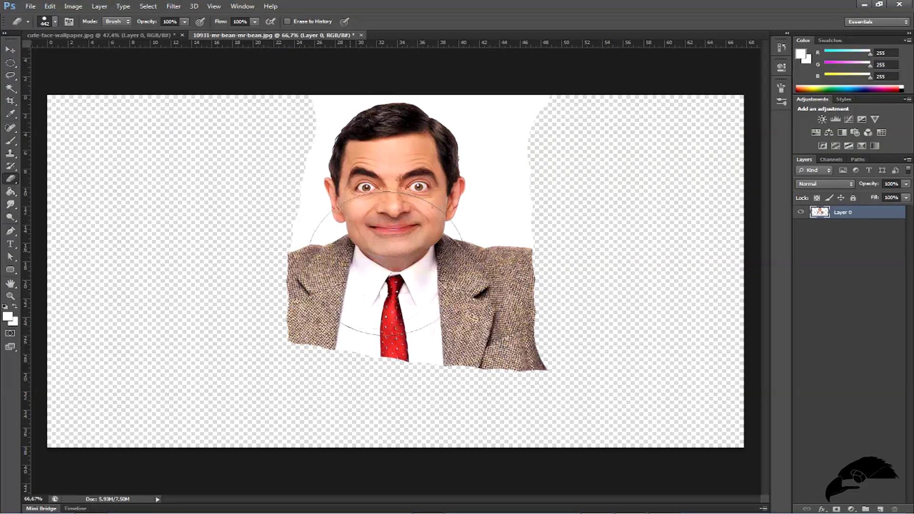
mouse_move(538, 290)
left_mouse_down()
mouse_move(529, 328)
mouse_move(412, 351)
mouse_move(302, 327)
mouse_move(261, 269)
mouse_move(239, 146)
mouse_move(286, 59)
left_mouse_up()
Erase the hair, ears, neck and remaining clothing close around the face with the eraser set to 226 px.
left_click(55, 22)
left_click_drag(103, 56, 98, 55)
mouse_move(351, 97)
left_mouse_down()
mouse_move(493, 86)
mouse_move(486, 231)
mouse_move(410, 309)
mouse_move(296, 235)
mouse_move(333, 88)
mouse_move(555, 98)
left_mouse_up()
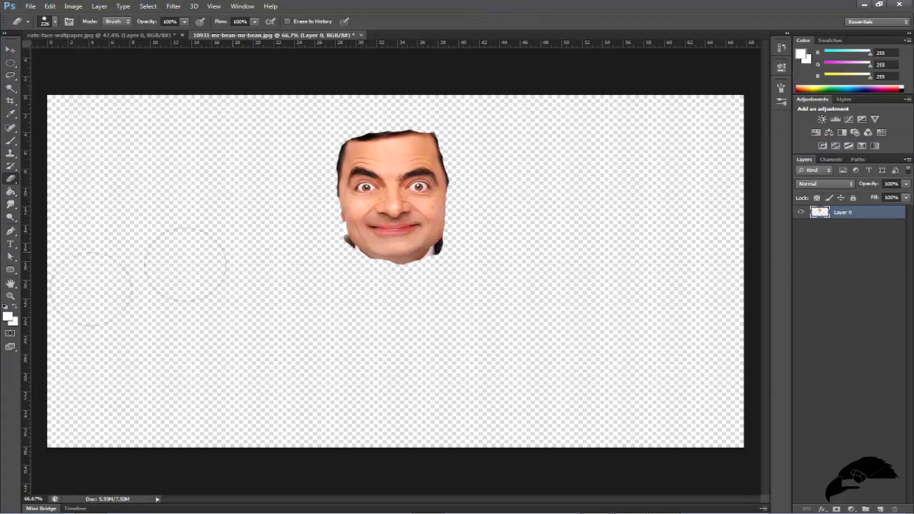
key("z")
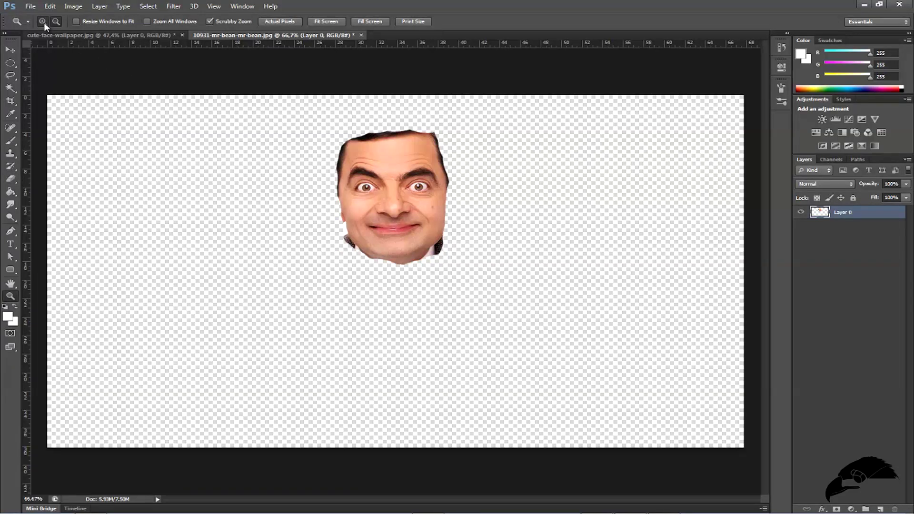
left_click(400, 224)
left_click(401, 225)
left_click(57, 21)
left_click(379, 190)
left_click(378, 190)
left_click(10, 178)
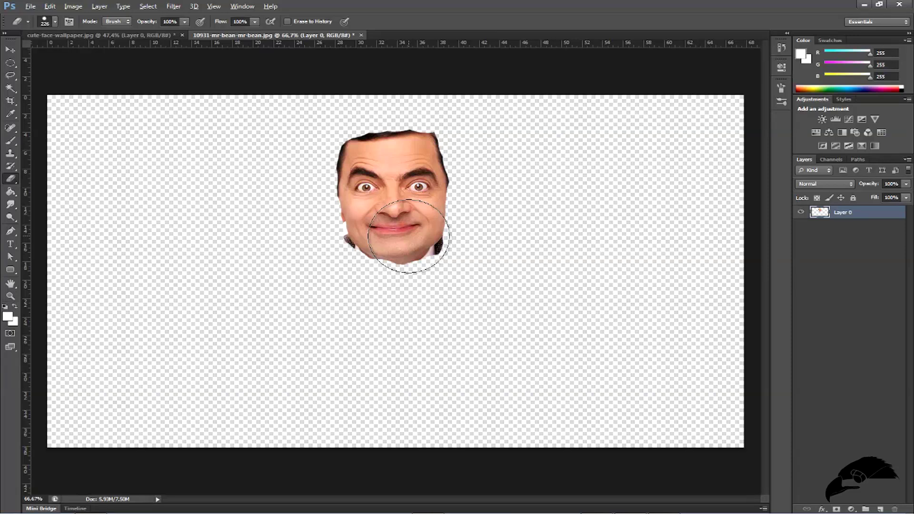
scroll(408, 237, "up", 8)
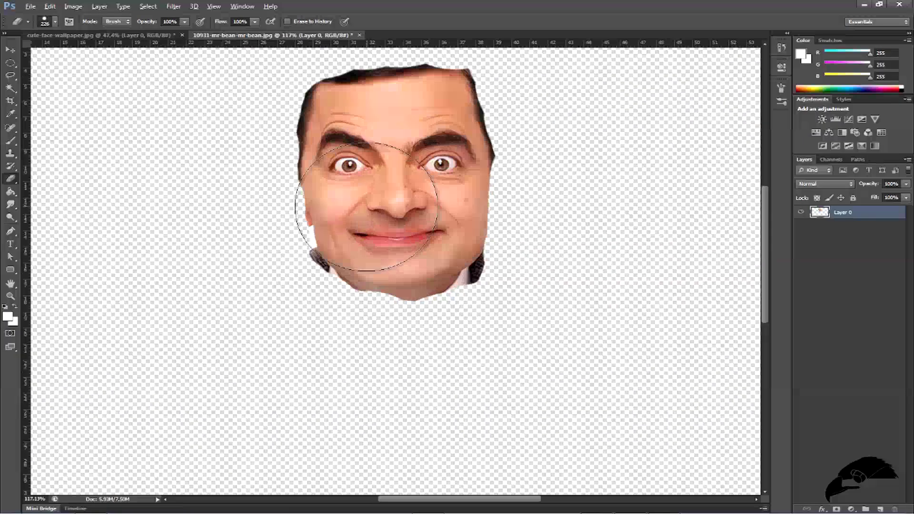
scroll(459, 321, "down", 4)
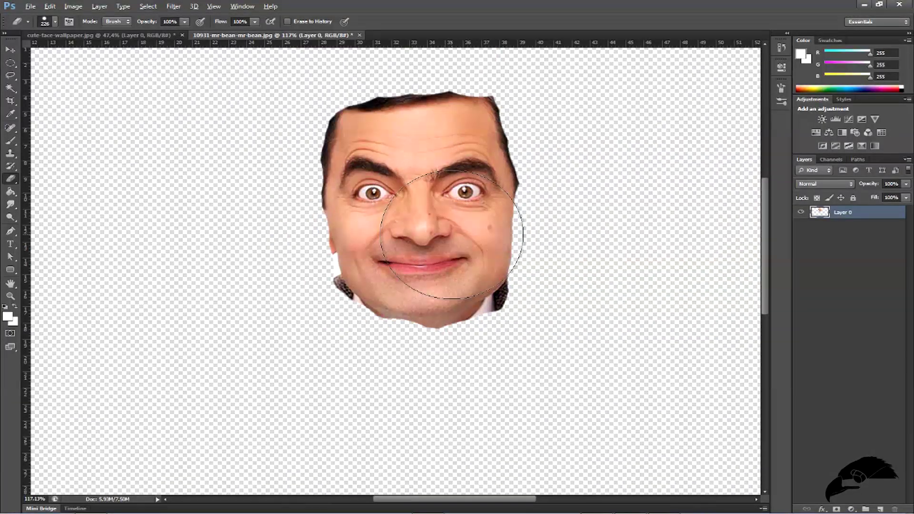
scroll(454, 231, "up", 5)
scroll(454, 232, "up", 3)
scroll(454, 241, "down", 4)
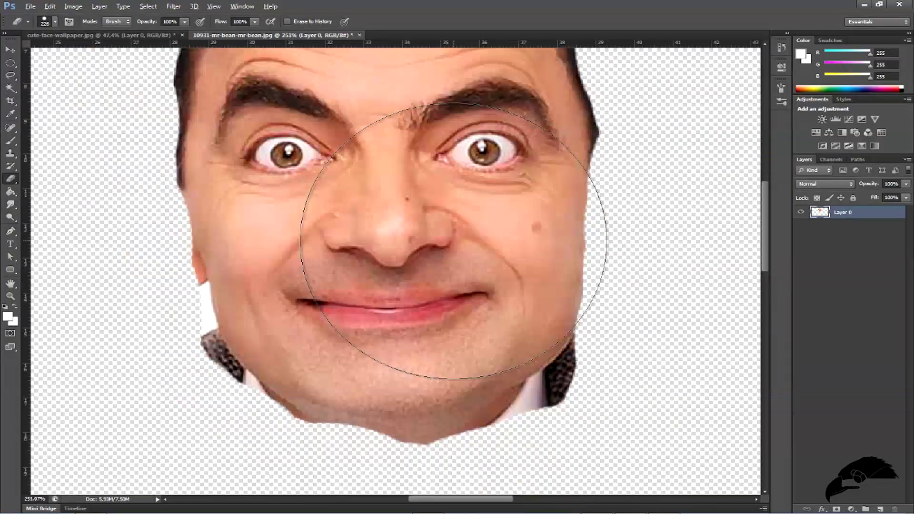
scroll(454, 242, "down", 5)
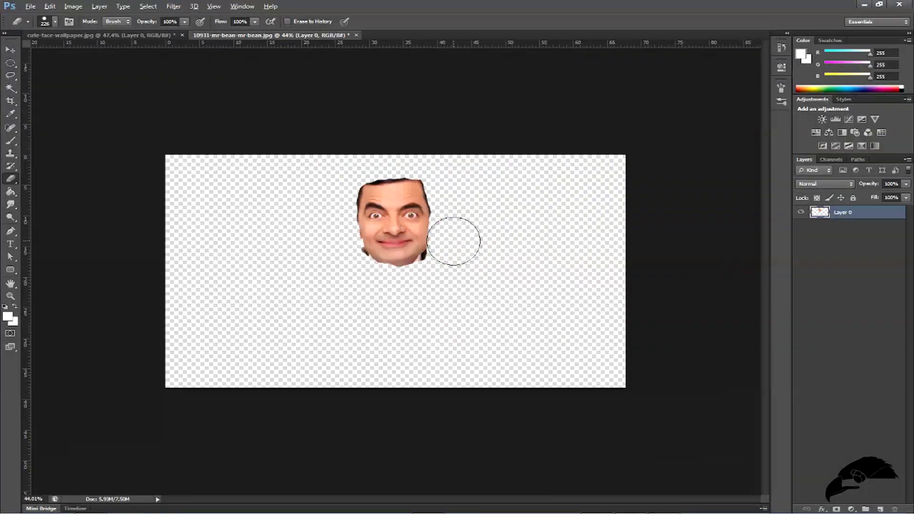
Erase the leftover hair, ear and collar remnants along the face outline with the eraser set to 77 px.
scroll(382, 221, "up", 3)
scroll(382, 220, "up", 4)
scroll(526, 337, "down", 3)
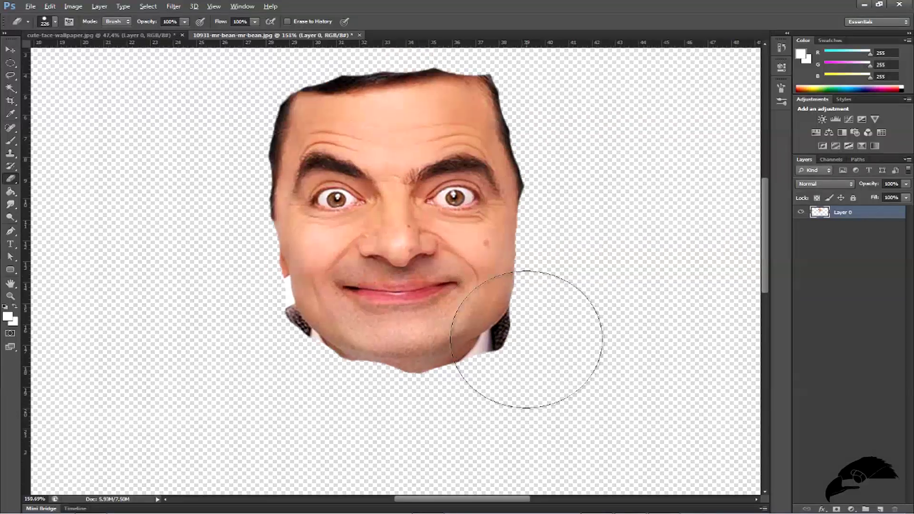
scroll(444, 159, "up", 2)
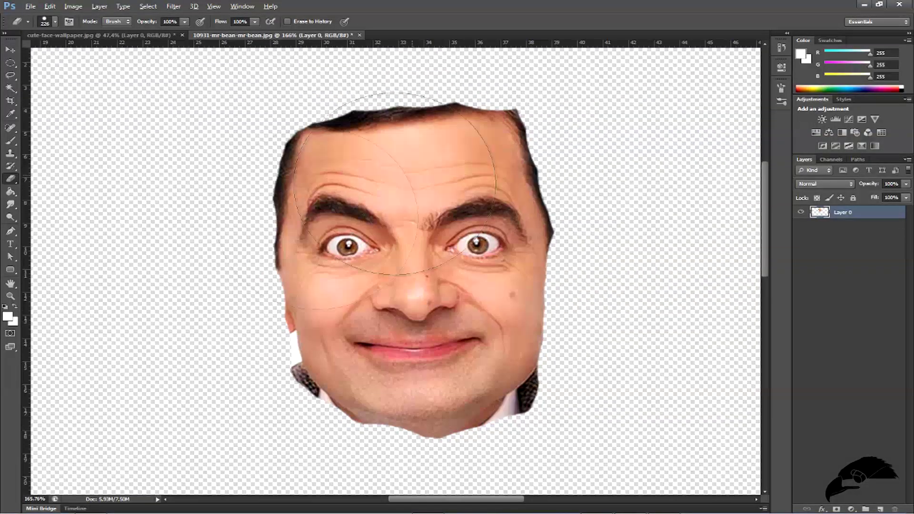
left_click(52, 25)
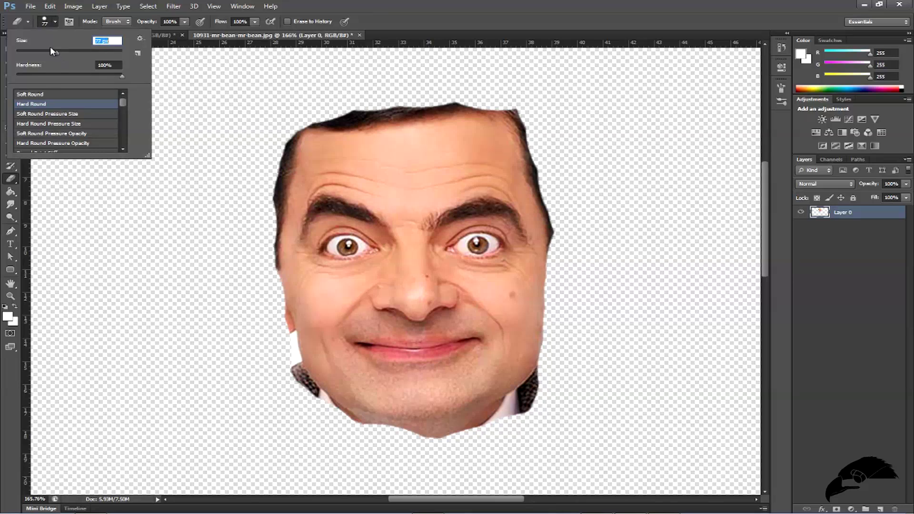
mouse_move(502, 76)
left_mouse_down()
mouse_move(341, 99)
mouse_move(409, 82)
mouse_move(544, 83)
mouse_move(577, 194)
mouse_move(584, 365)
mouse_move(560, 395)
mouse_move(400, 436)
mouse_move(279, 402)
mouse_move(258, 214)
mouse_move(306, 418)
mouse_move(473, 449)
mouse_move(654, 206)
left_mouse_up()
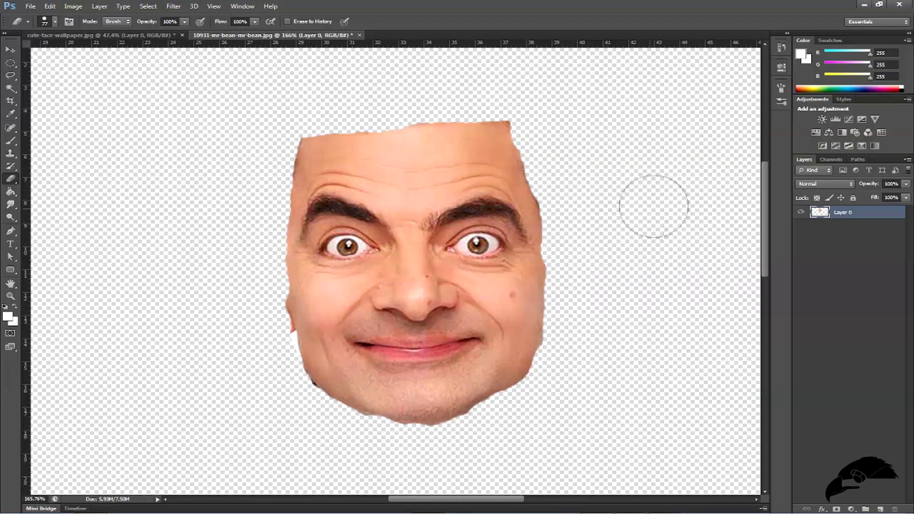
left_click_drag(256, 306, 265, 346)
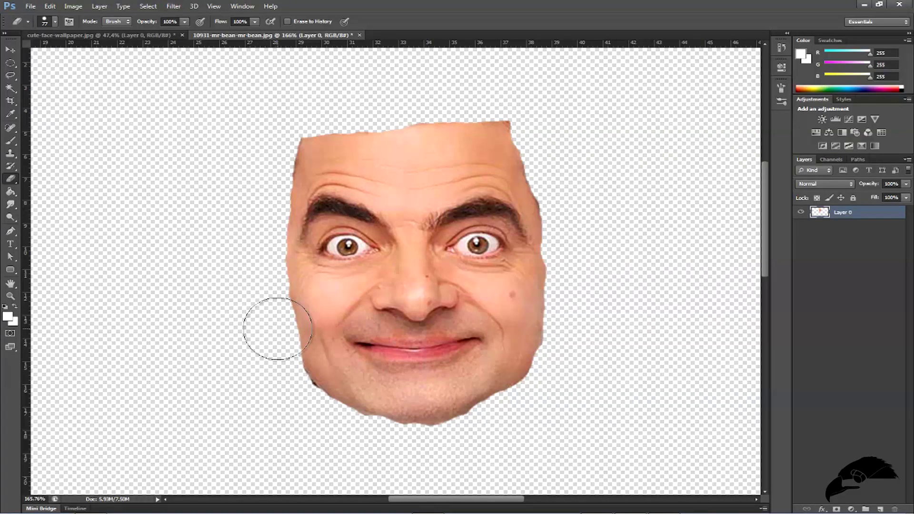
mouse_move(530, 113)
left_mouse_down()
mouse_move(535, 106)
mouse_move(559, 184)
left_mouse_up()
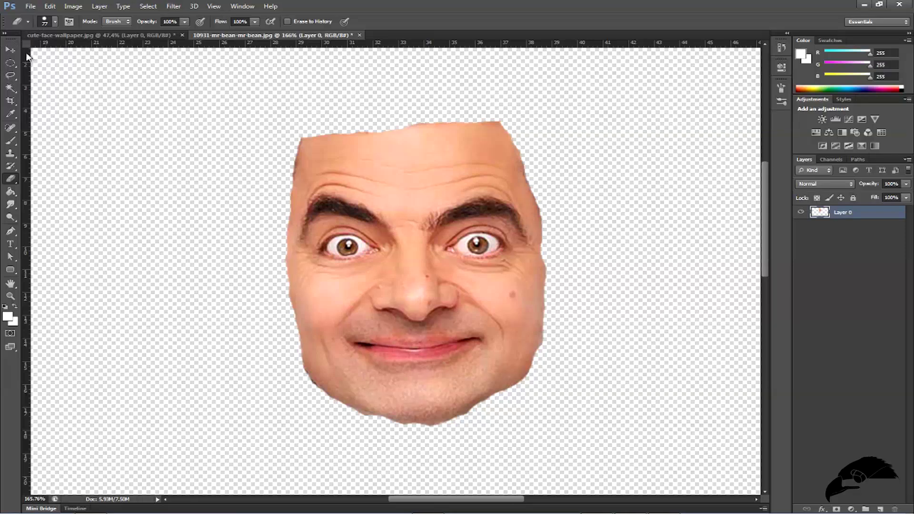
Save a copy of the cut-out face to the desktop as a PNG named Face mbean, with smallest compression and no interlacing.
scroll(212, 146, "down", 5)
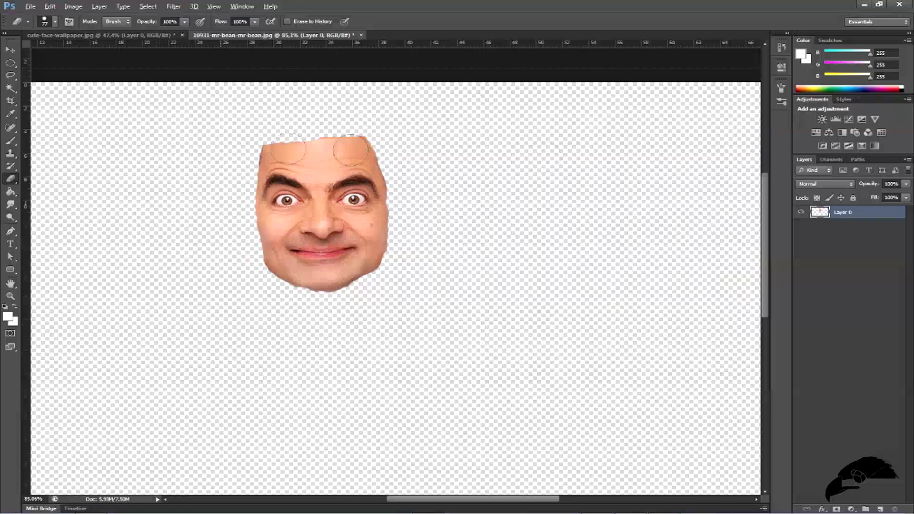
scroll(528, 149, "down", 2)
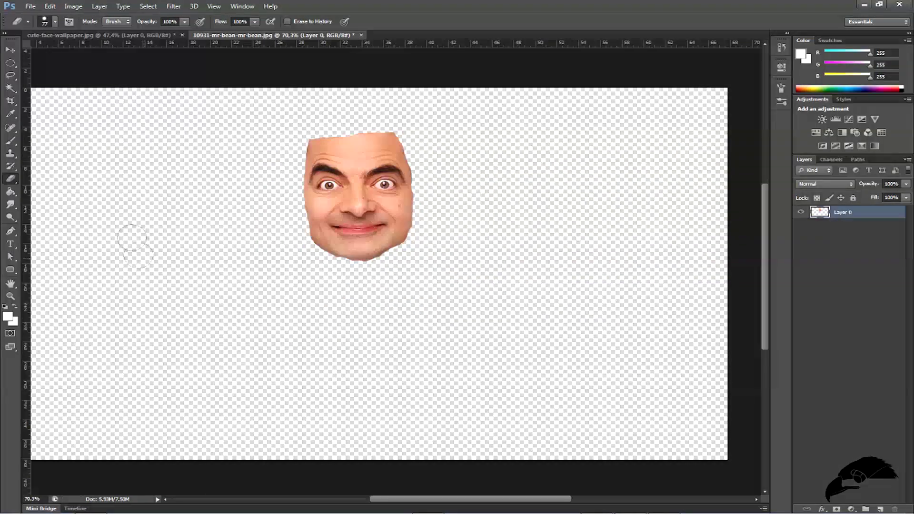
scroll(178, 186, "down", 1)
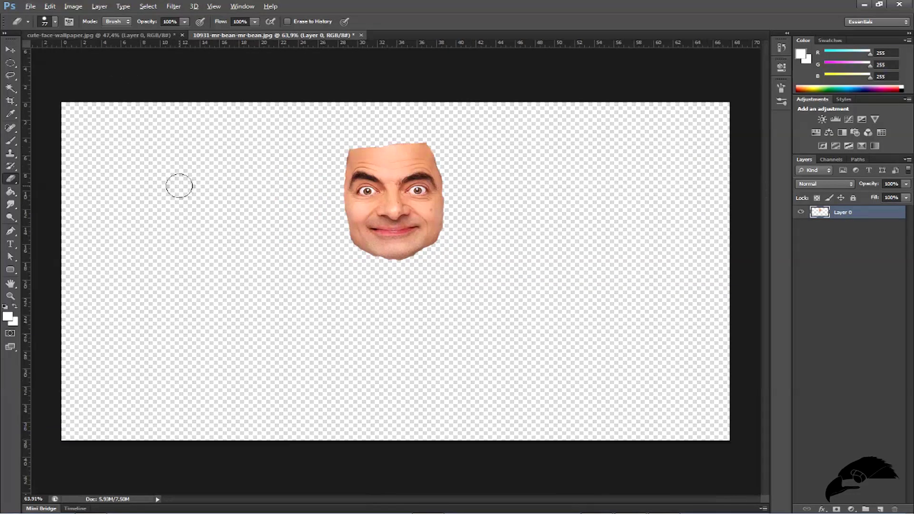
left_click(32, 7)
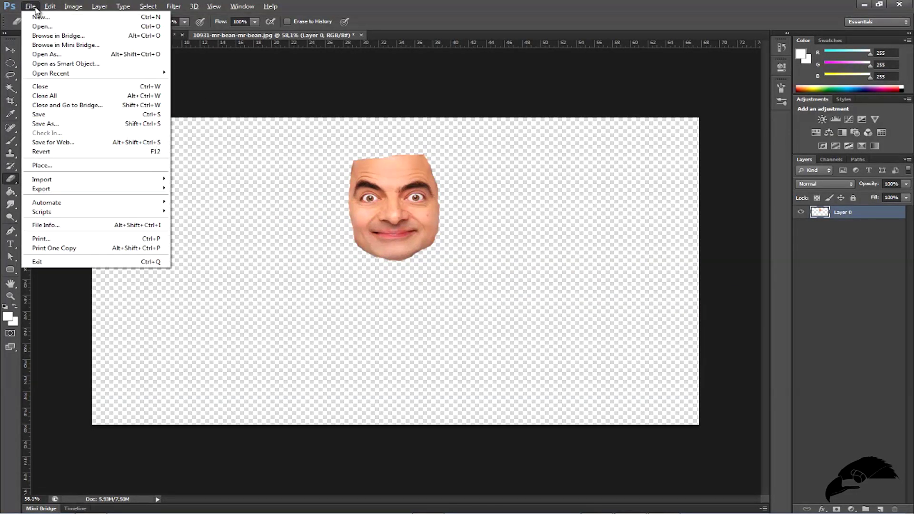
left_click(54, 123)
left_click(500, 259)
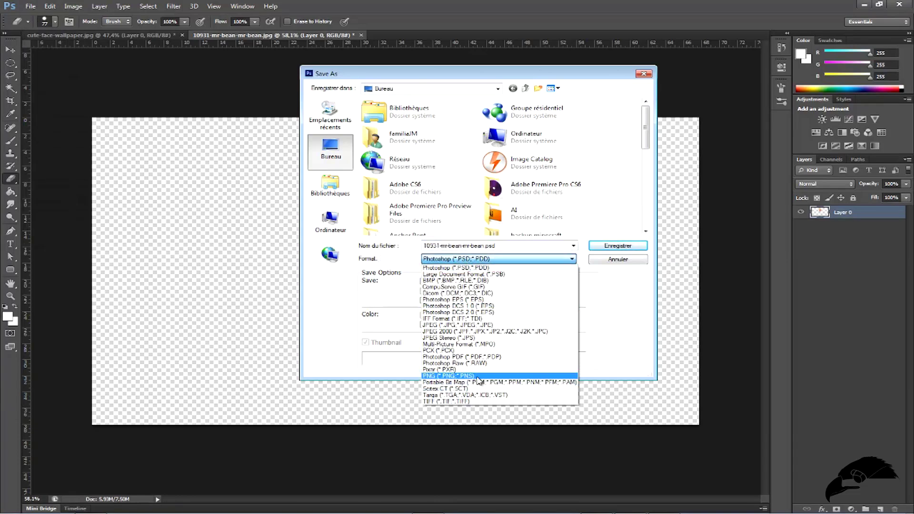
left_click(478, 377)
left_click(484, 246)
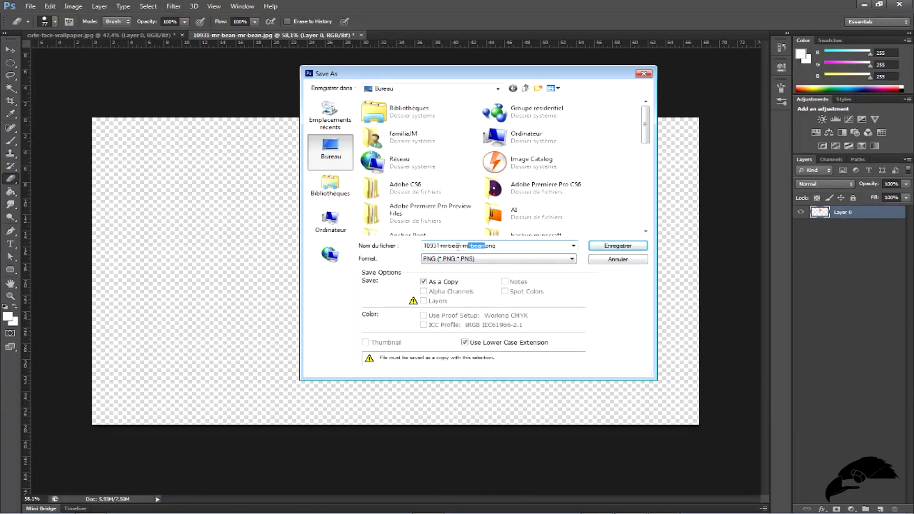
type("Face mbean")
left_click(624, 244)
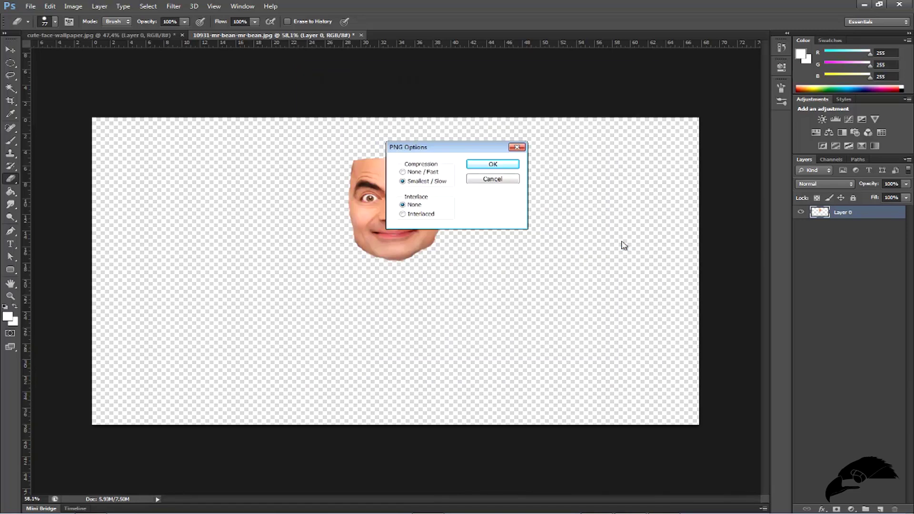
left_click(502, 167)
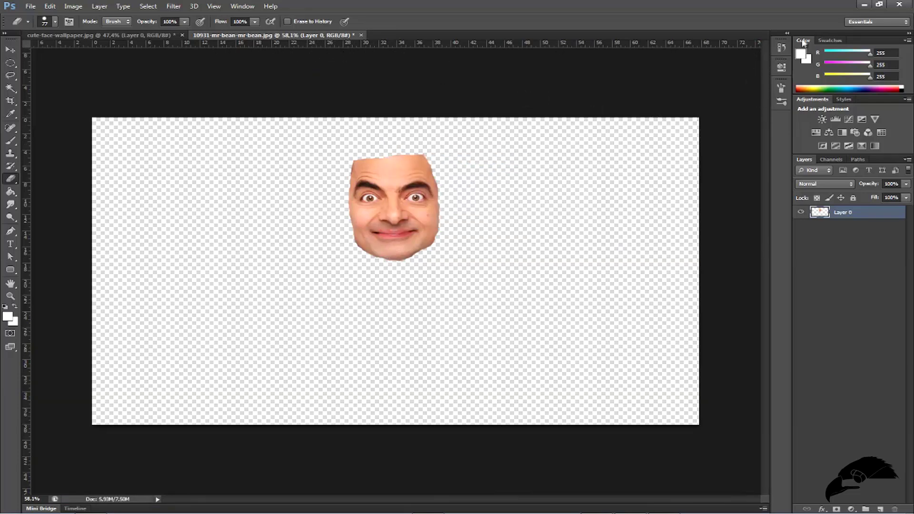
Place the Face mbean image from the desktop into the cute-face-wallpaper.jpg document.
left_click(110, 36)
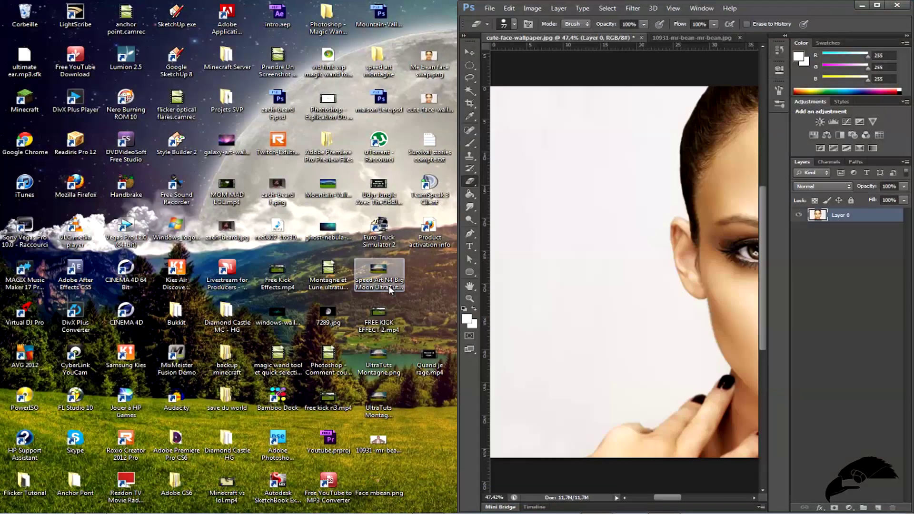
left_click_drag(379, 276, 637, 306)
left_click_drag(813, 9, 615, 0)
Scale the placed face to about 352%, position it over the woman's face and apply the transform.
left_click_drag(336, 253, 517, 230)
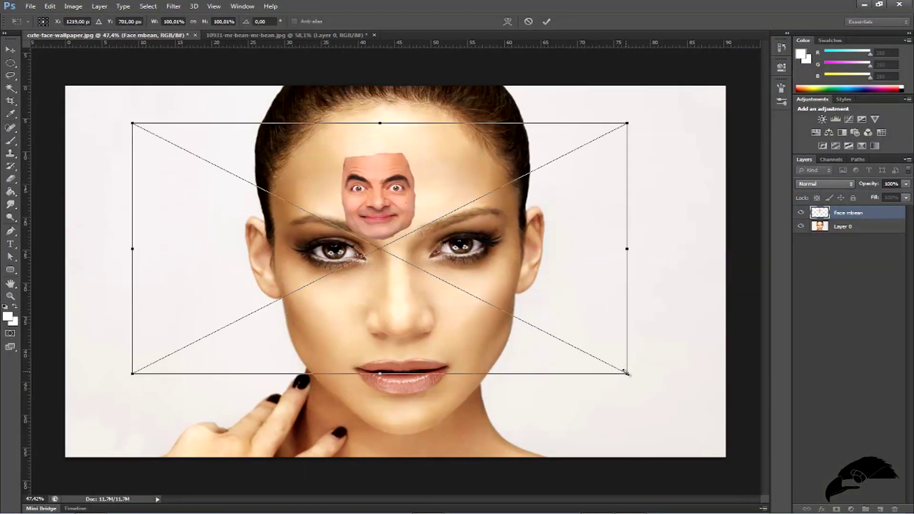
left_click_drag(627, 372, 905, 512)
left_click_drag(600, 341, 323, 256)
left_click_drag(624, 431, 809, 506)
key("ctrl+z")
scroll(551, 394, "down", 5)
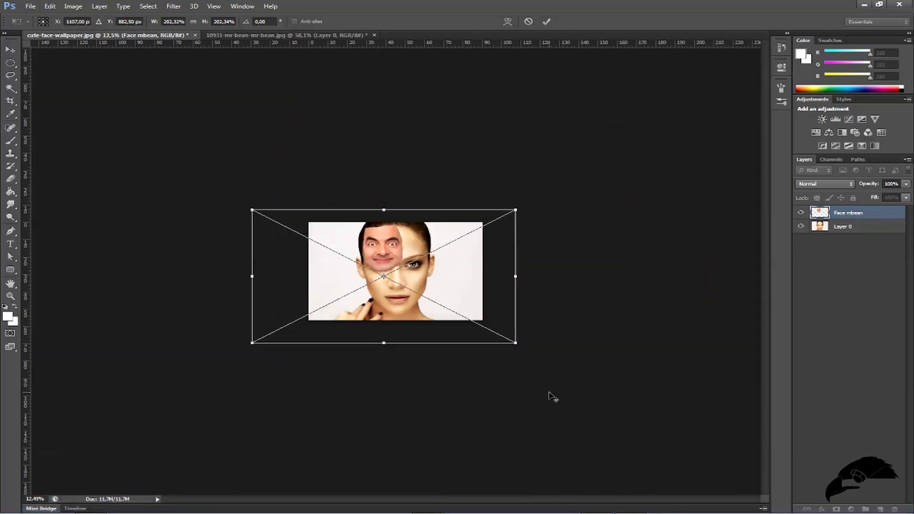
scroll(514, 367, "down", 1)
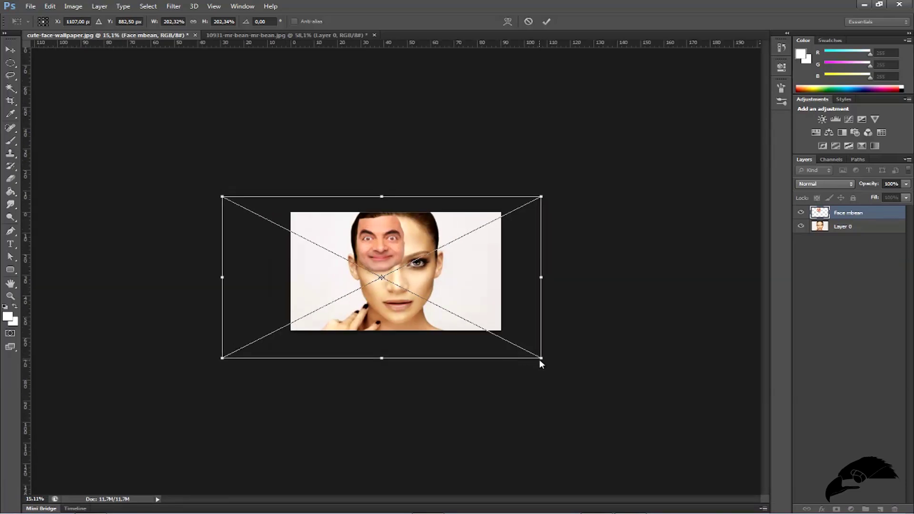
left_click_drag(542, 361, 793, 485)
left_click_drag(635, 371, 524, 361)
mouse_move(684, 187)
left_mouse_down()
mouse_move(668, 194)
mouse_move(676, 190)
left_mouse_up()
left_click_drag(619, 249, 622, 248)
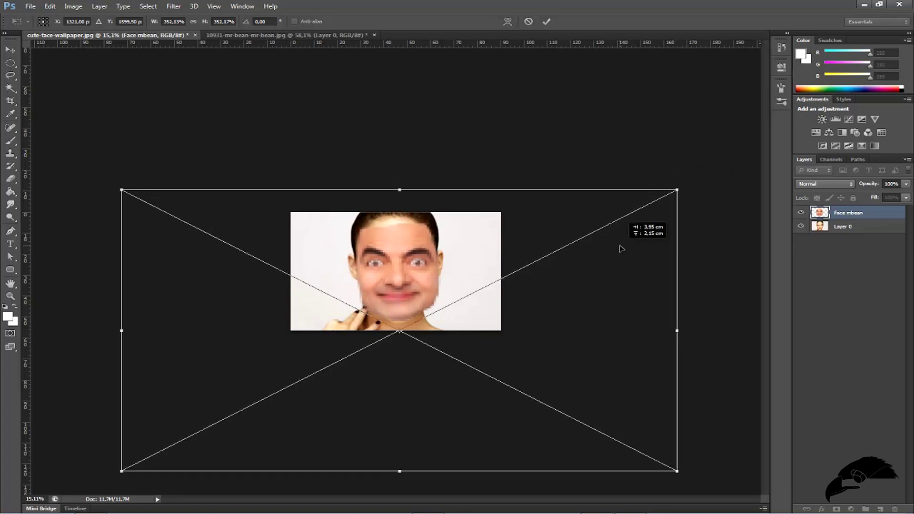
left_click(548, 21)
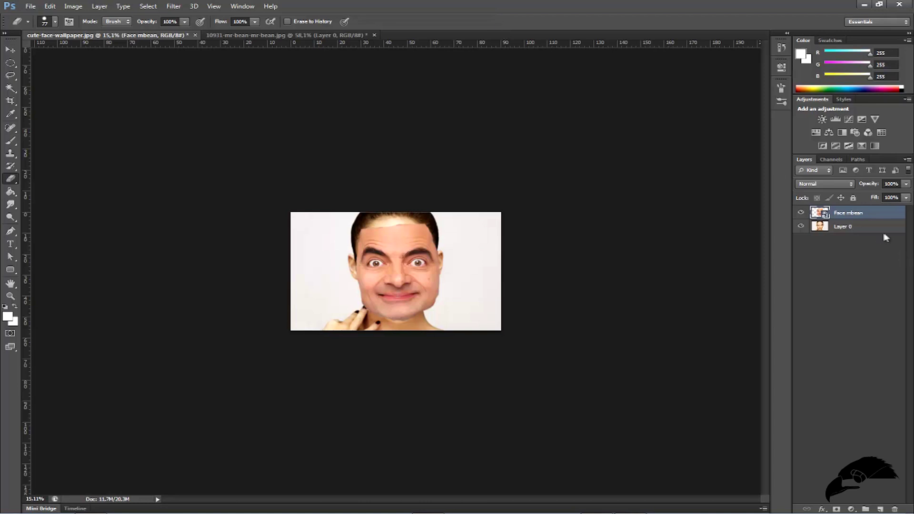
Lower the Face mbean layer's opacity to 47%.
left_click_drag(872, 185, 868, 186)
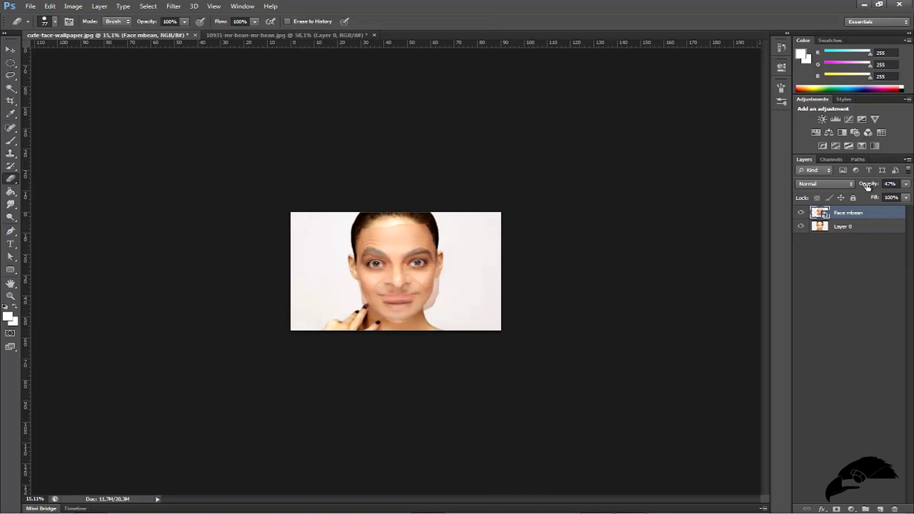
key("ctrl+0")
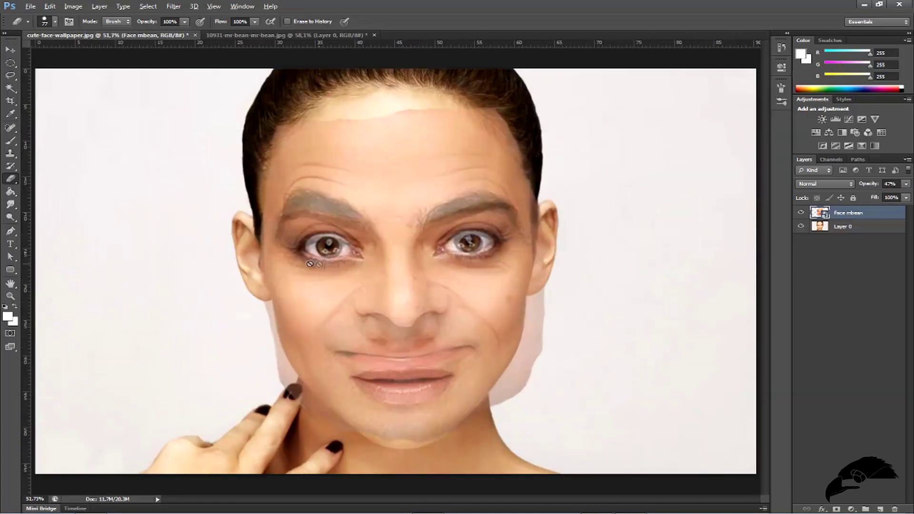
key("alt")
Nudge the semi-transparent face up and down until its eyes line up with the woman's eyes.
left_click(8, 53)
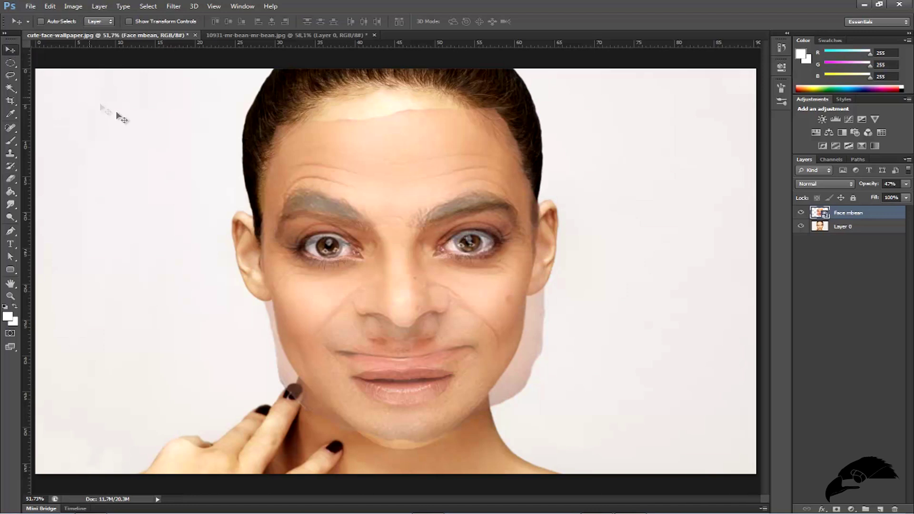
key("shift+Up")
key("shift+Up")
key("shift+Up")
key("shift+Up")
key("shift+Up")
key("shift+Up")
key("shift+Up")
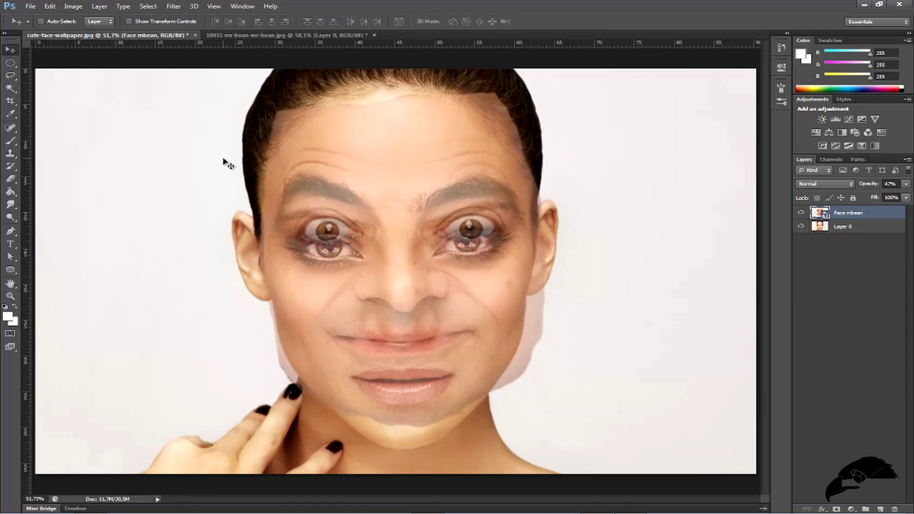
key("shift+Down")
key("shift+Down")
key("shift+Down")
key("shift+Down")
key("shift+Down")
key("Down")
key("Down")
key("Down")
key("Down")
key("shift+Down")
key("shift+Down")
key("shift+Down")
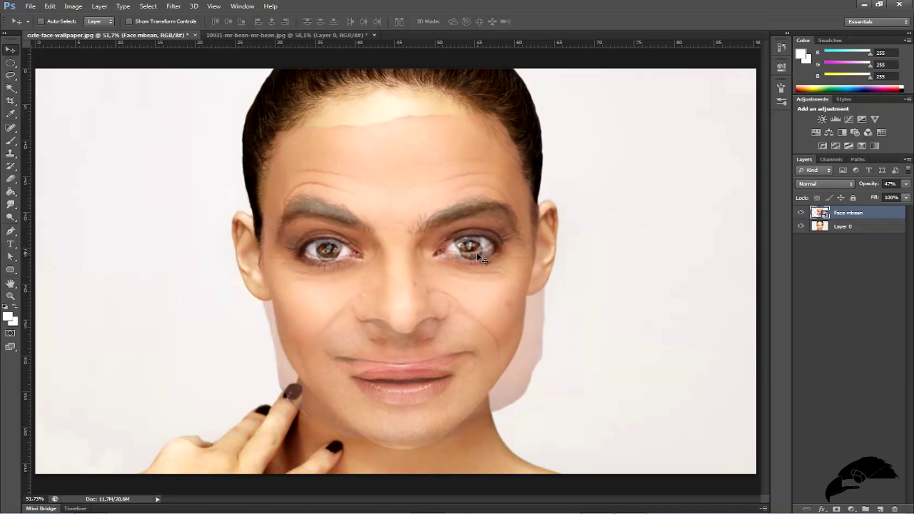
key("shift+Up")
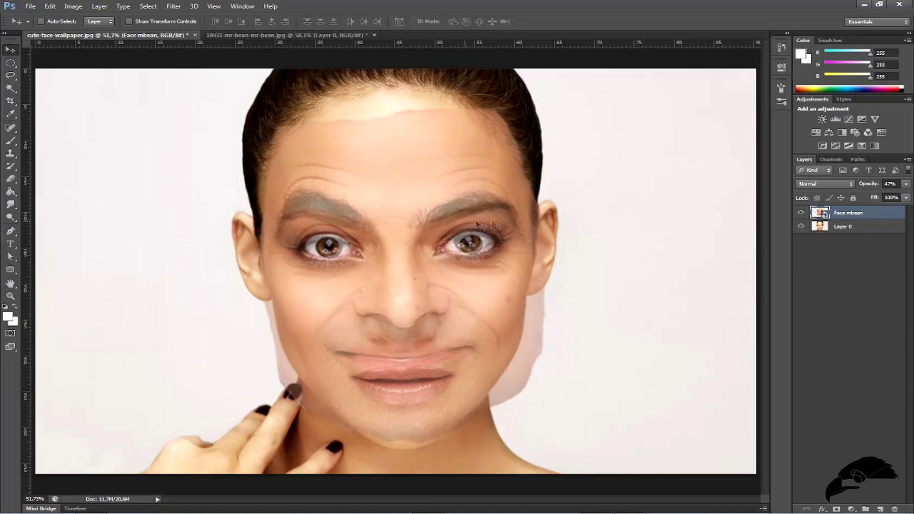
Scale the Face mbean layer down very slightly with Free Transform and apply it.
scroll(478, 267, "down", 4)
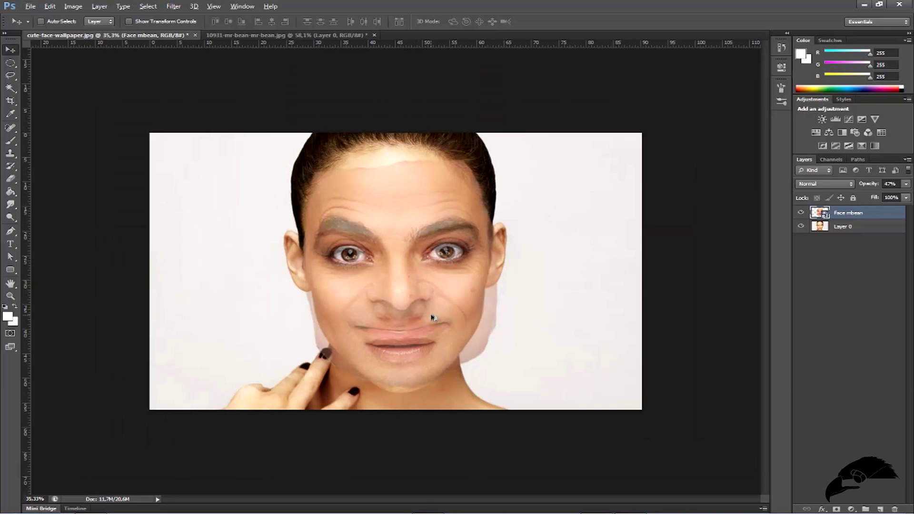
scroll(431, 315, "down", 5)
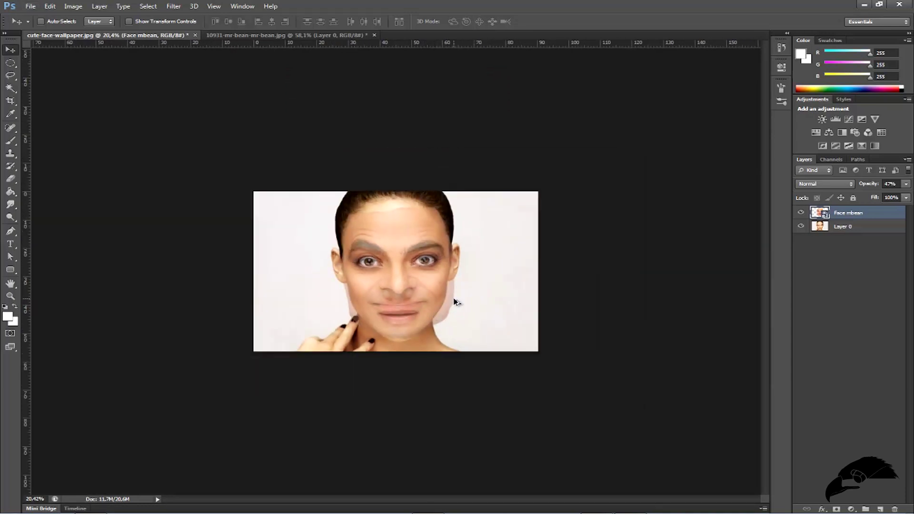
scroll(450, 297, "up", 3)
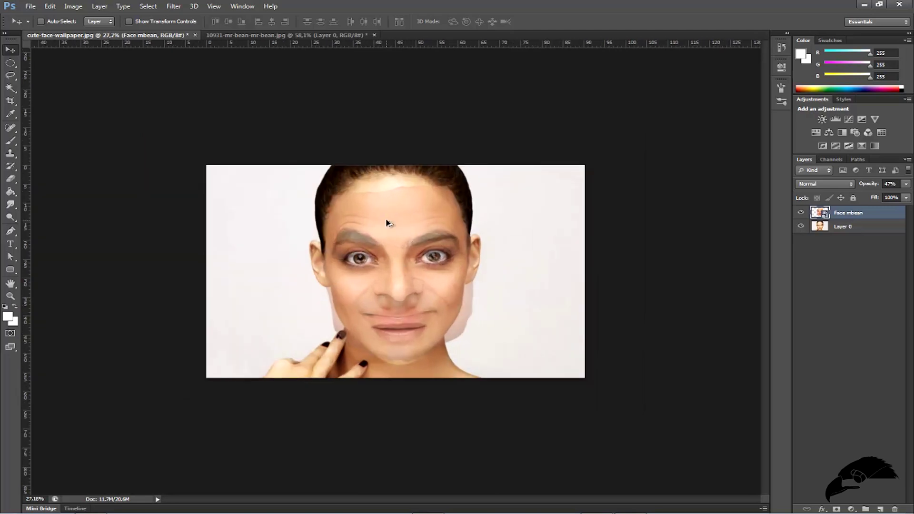
scroll(388, 222, "up", 5)
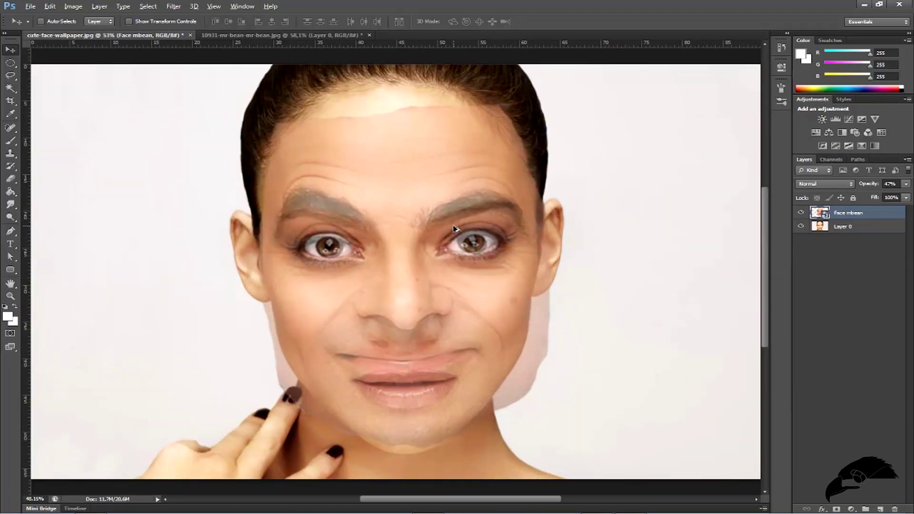
scroll(454, 229, "up", 3)
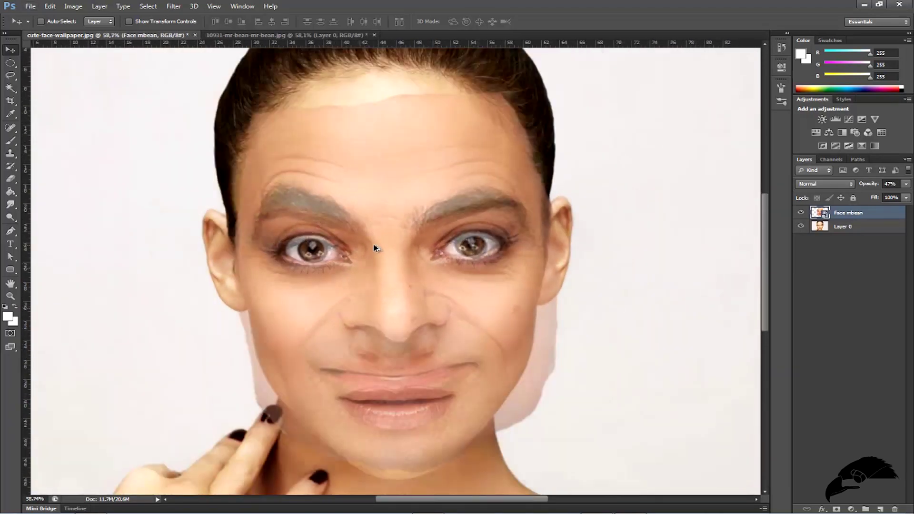
scroll(374, 247, "down", 1)
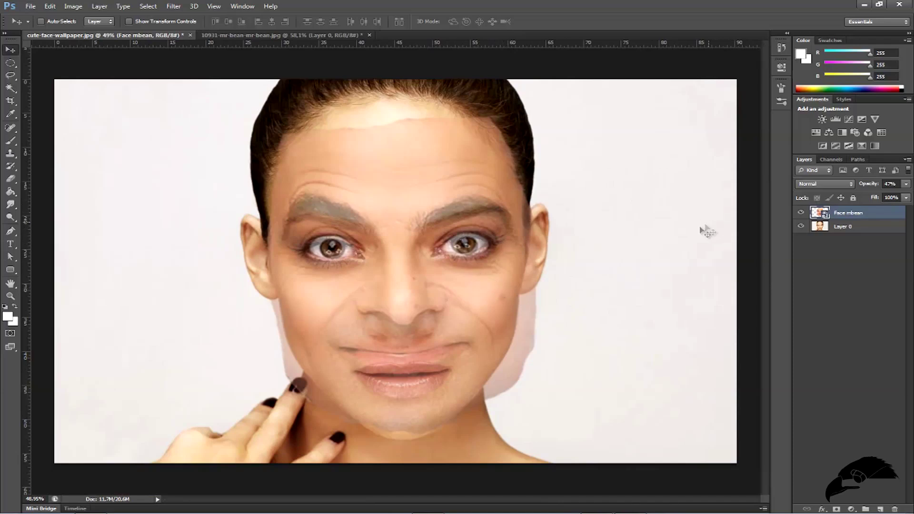
scroll(550, 300, "down", 2)
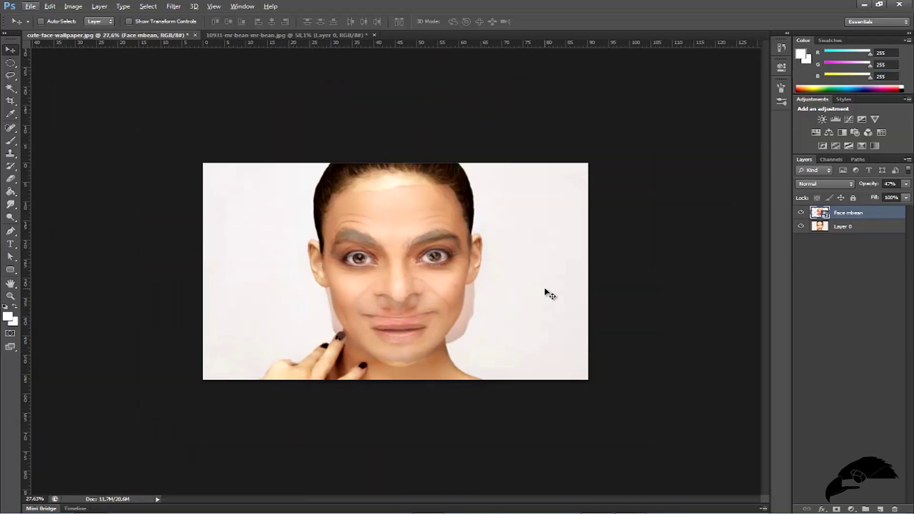
key("ctrl+t")
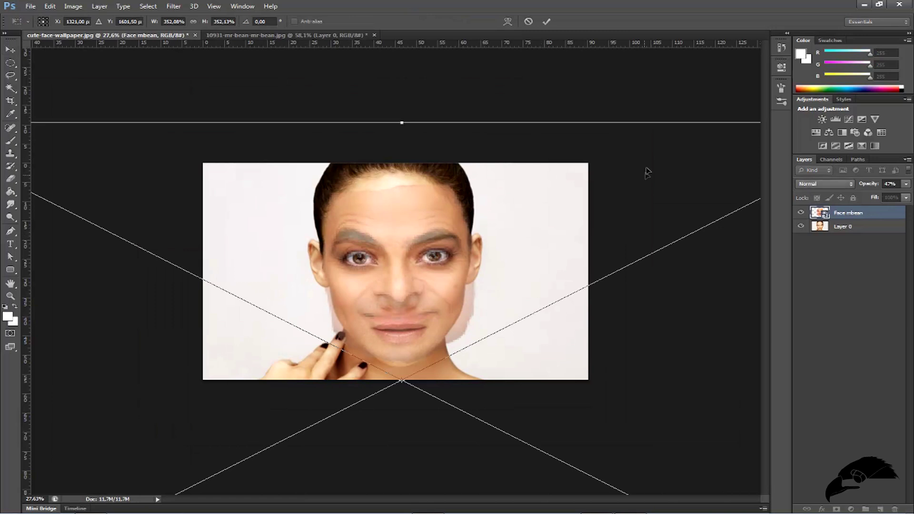
scroll(538, 204, "down", 2)
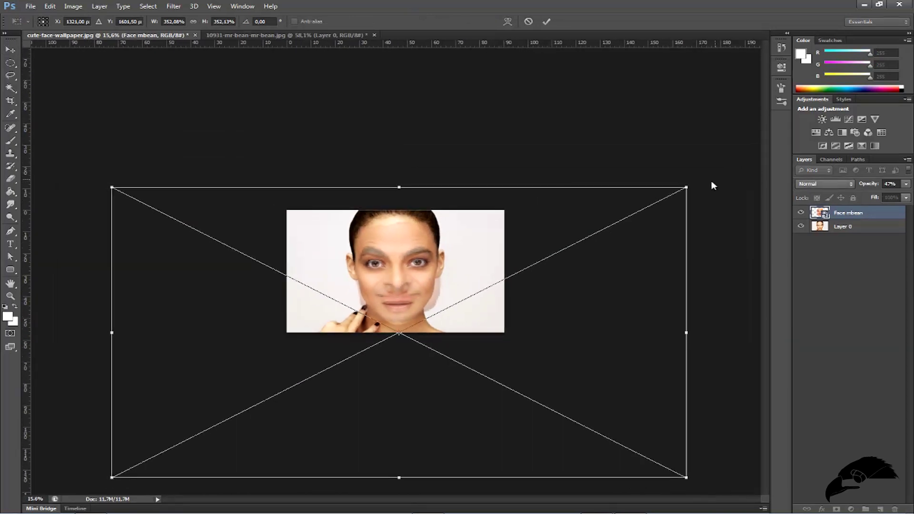
left_click_drag(686, 188, 685, 188)
left_click(548, 18)
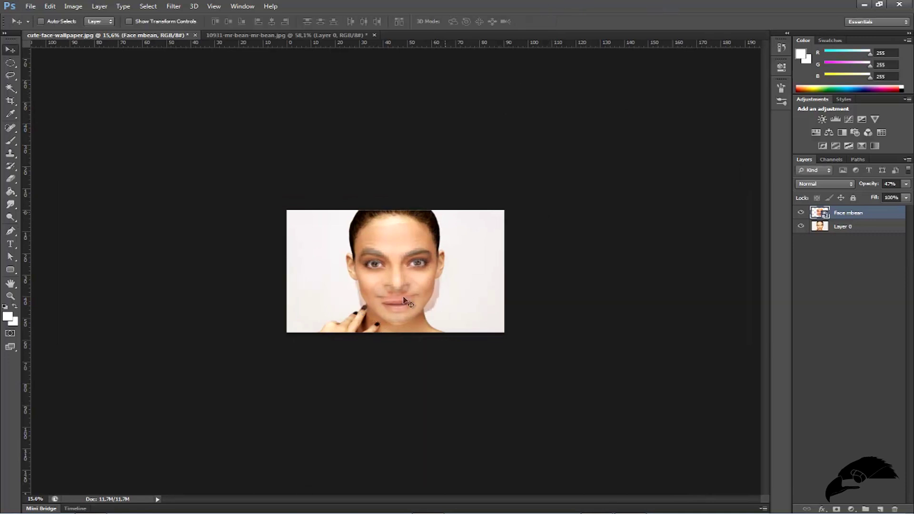
Choose the Eraser for the Face mbean layer and rasterize its smart object so it can be erased.
scroll(447, 267, "up", 5)
scroll(446, 262, "down", 1)
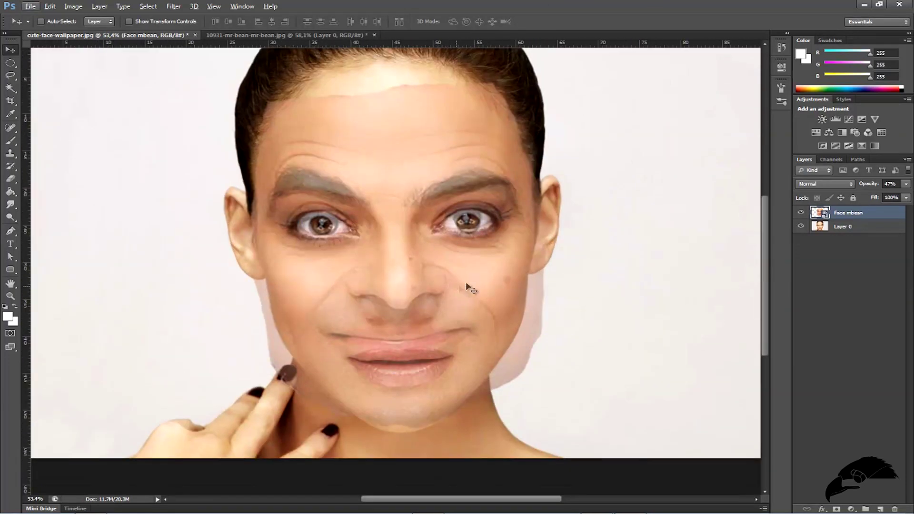
scroll(522, 300, "up", 3)
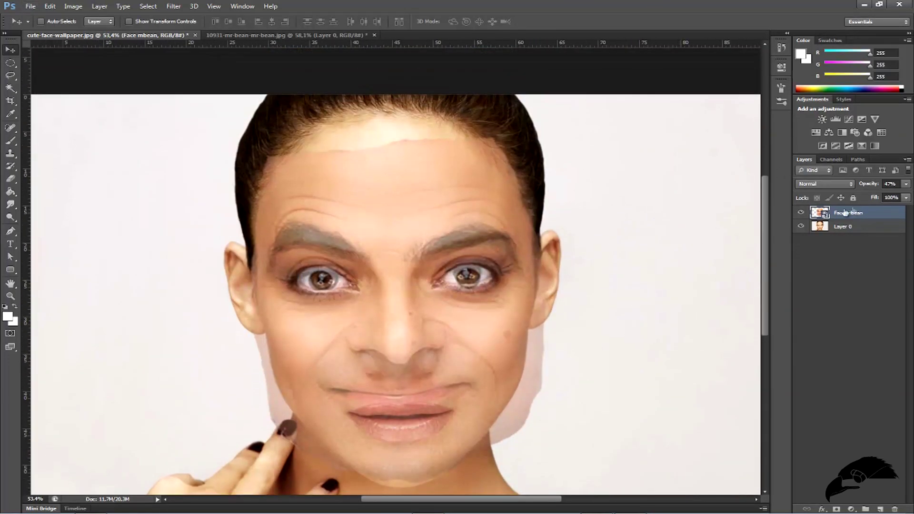
left_click(11, 179)
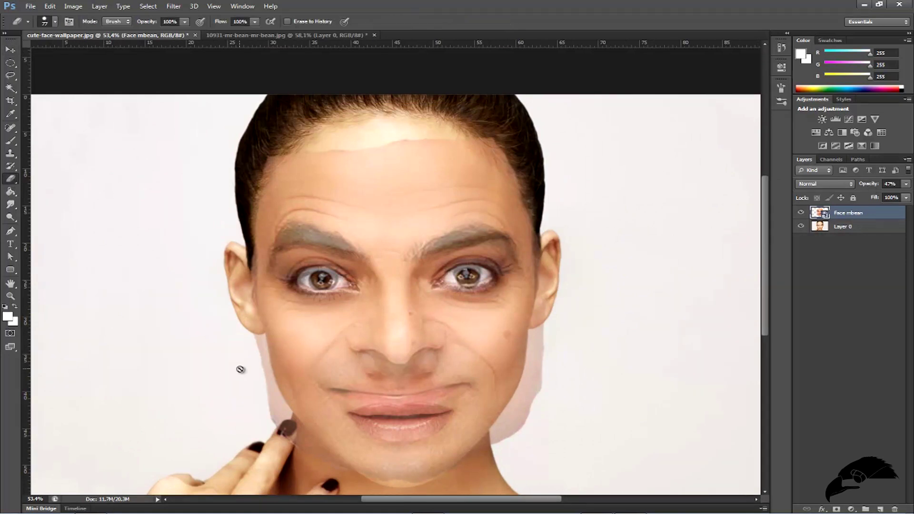
scroll(253, 382, "down", 1)
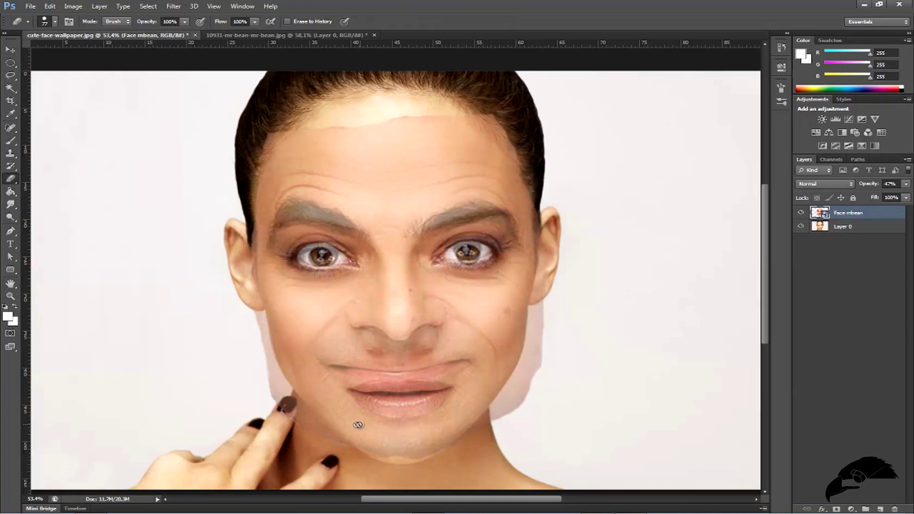
left_click(361, 331)
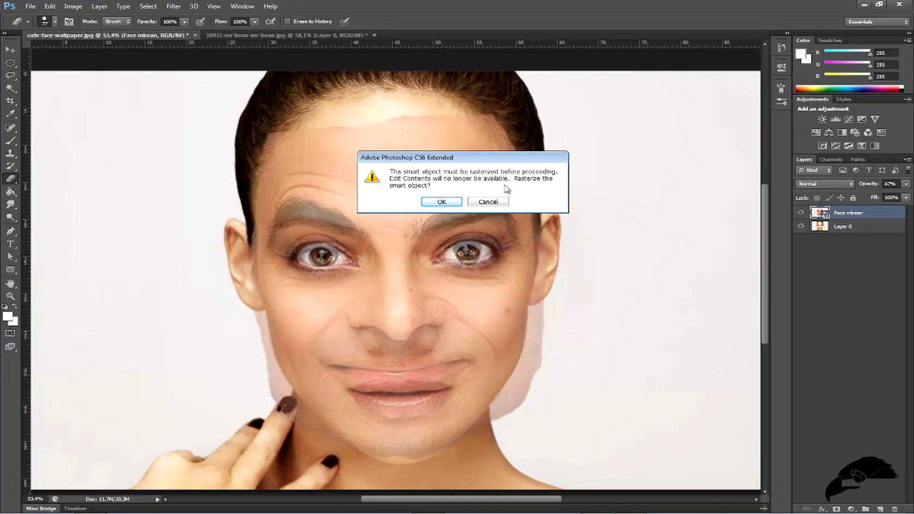
left_click(450, 204)
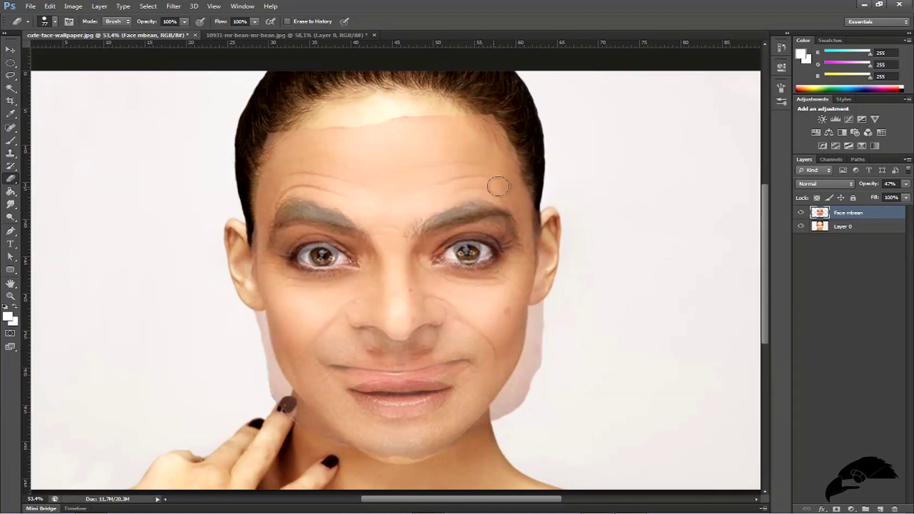
Erase the overlaid face where it overhangs the woman's hairline, ears, cheeks and jaw on both sides.
mouse_move(540, 316)
left_mouse_down()
mouse_move(547, 320)
mouse_move(544, 293)
mouse_move(534, 366)
mouse_move(504, 422)
mouse_move(498, 416)
mouse_move(531, 363)
mouse_move(537, 329)
left_mouse_up()
left_click_drag(539, 203, 546, 252)
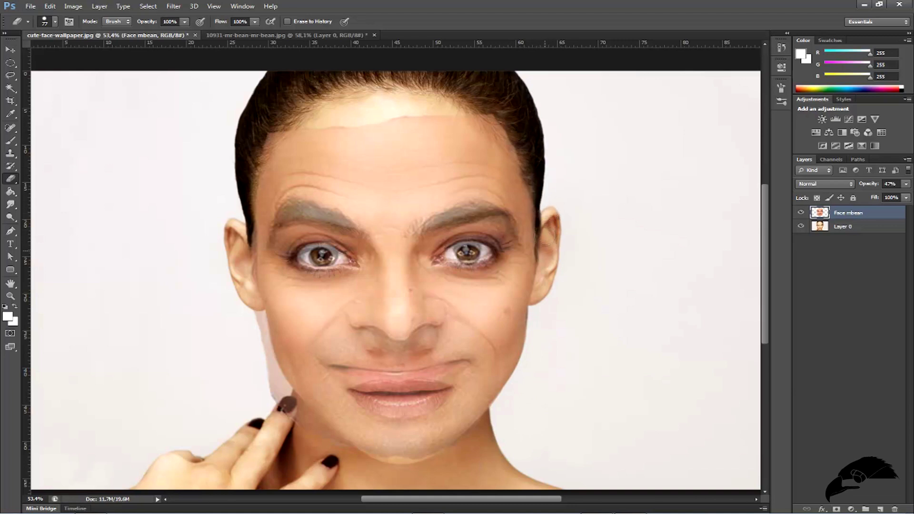
mouse_move(261, 135)
left_mouse_down()
mouse_move(242, 246)
mouse_move(254, 324)
mouse_move(286, 405)
mouse_move(339, 436)
left_mouse_up()
Set the Face mbean layer's opacity to 44% and the Eraser's opacity and flow to 60%.
left_click_drag(870, 184, 868, 184)
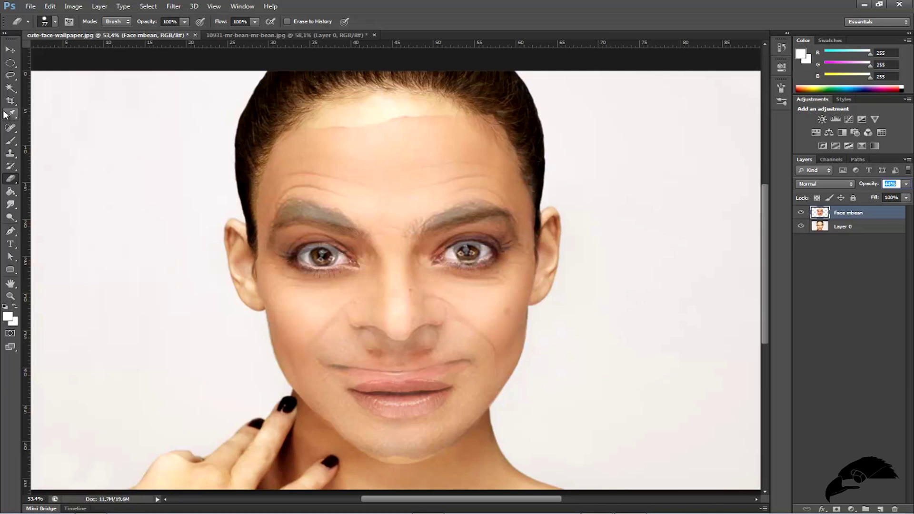
left_click(10, 181)
left_click(50, 177)
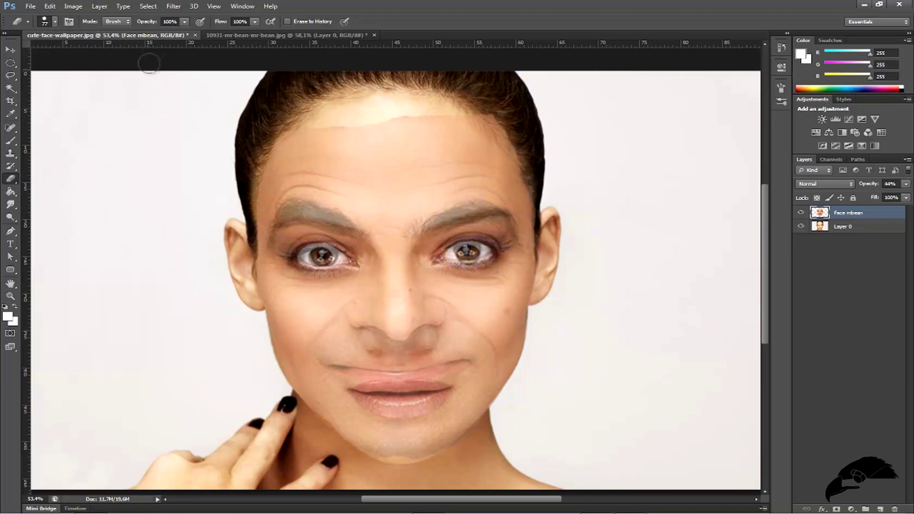
left_click_drag(151, 23, 142, 23)
left_click_drag(137, 24, 138, 23)
left_click_drag(219, 23, 213, 24)
Try the Soft Round tip for the eraser and switch back to a hard round preset with 100% hardness.
left_click(55, 22)
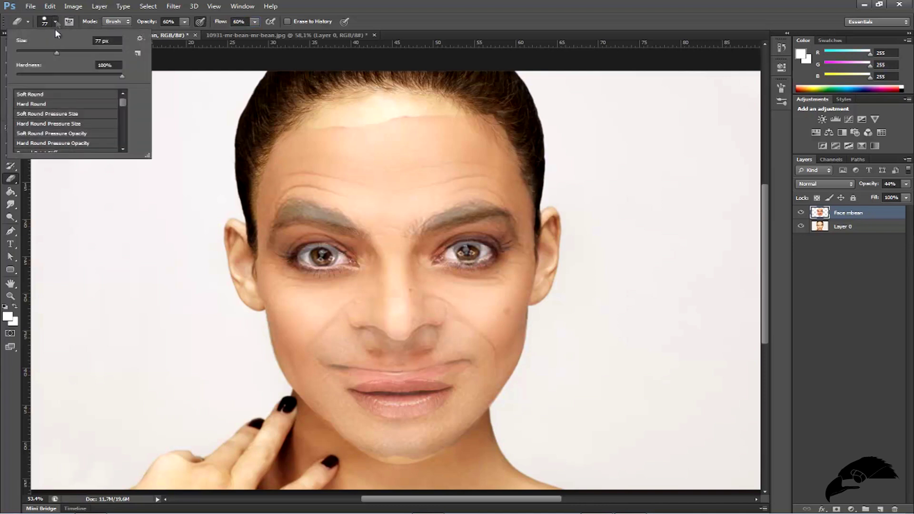
left_click(50, 95)
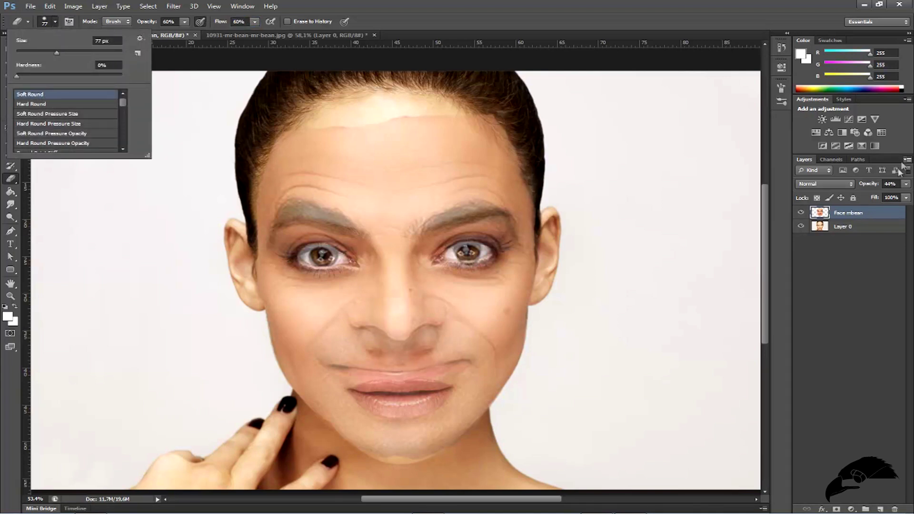
left_click(781, 88)
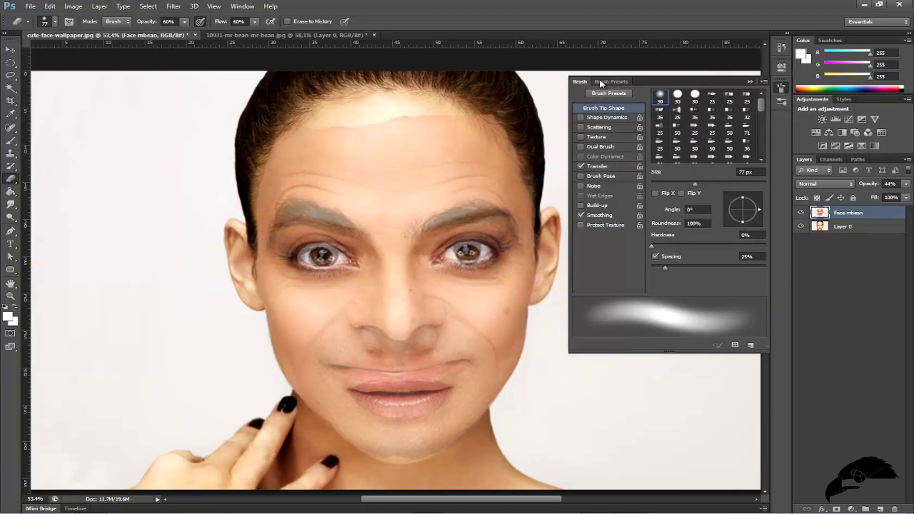
left_click(612, 82)
left_click(606, 134)
left_click(581, 82)
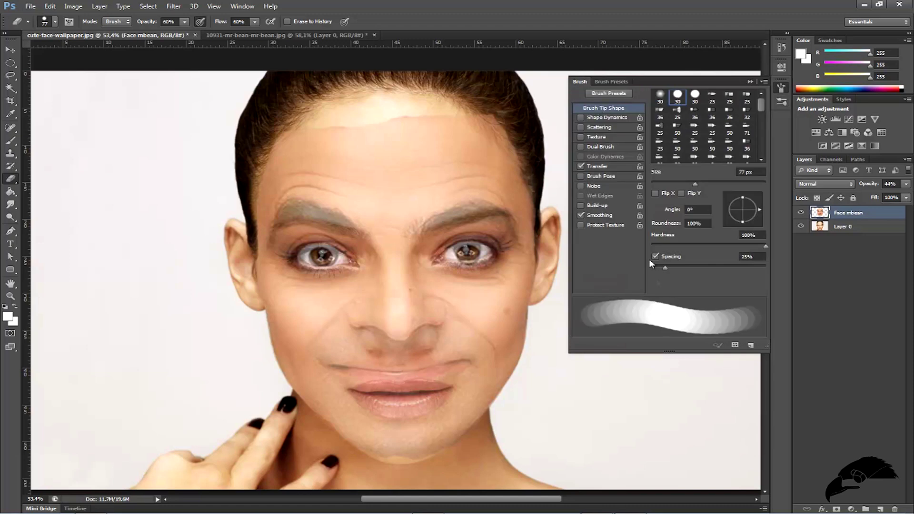
Switch the eraser to the Soft Round tip with 0% hardness at 77 px and put the brush settings away.
left_click(614, 82)
left_click(606, 119)
left_click(581, 82)
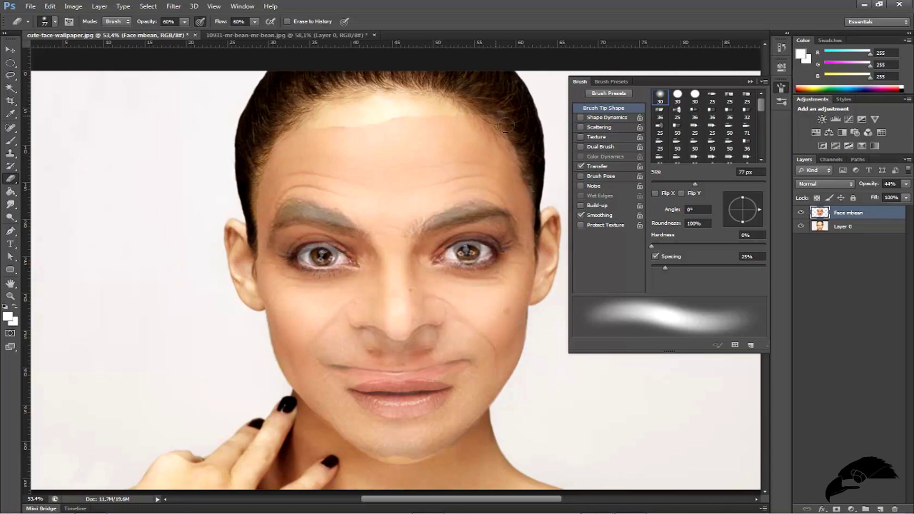
left_click(751, 82)
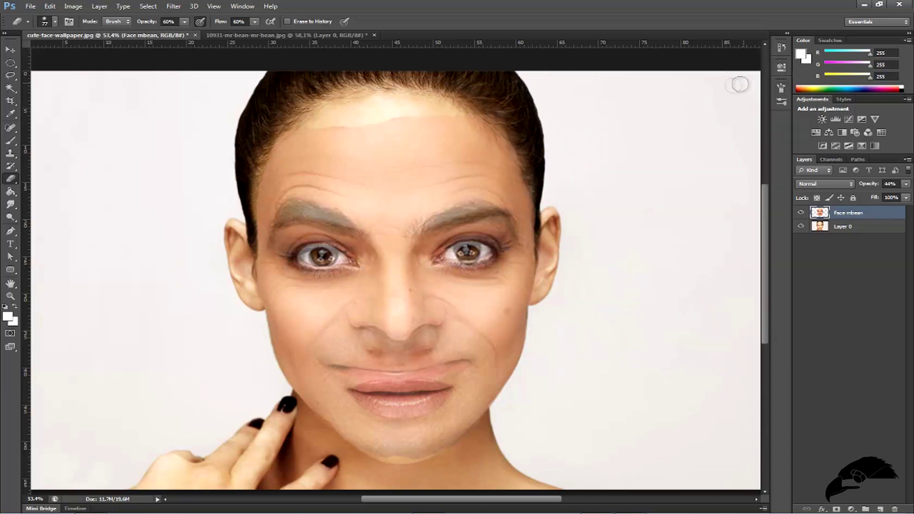
Soften the overlaid face's hard edges by erasing along the forehead, hairline, jaw and chin.
scroll(725, 90, "down", 1)
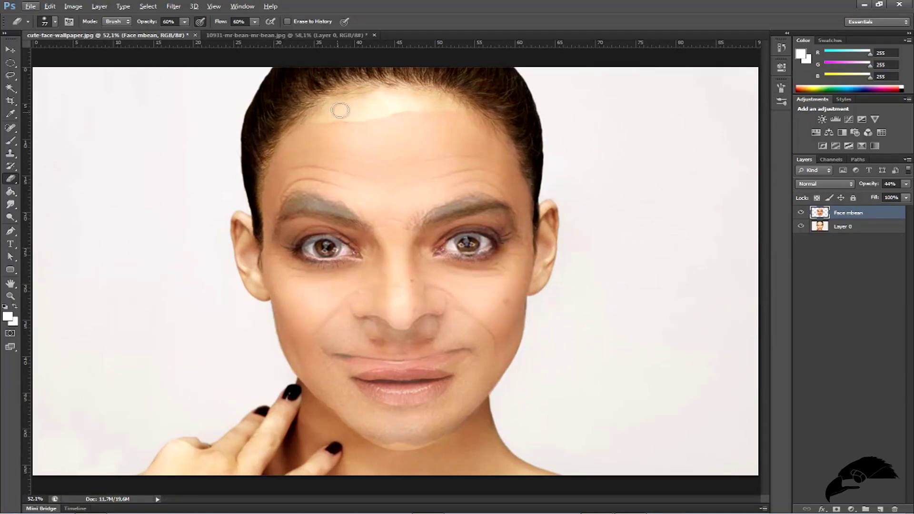
mouse_move(404, 112)
left_mouse_down()
mouse_move(478, 111)
mouse_move(355, 116)
mouse_move(292, 370)
mouse_move(384, 441)
mouse_move(420, 452)
left_mouse_up()
mouse_move(504, 375)
left_mouse_down()
mouse_move(533, 154)
mouse_move(395, 125)
left_mouse_up()
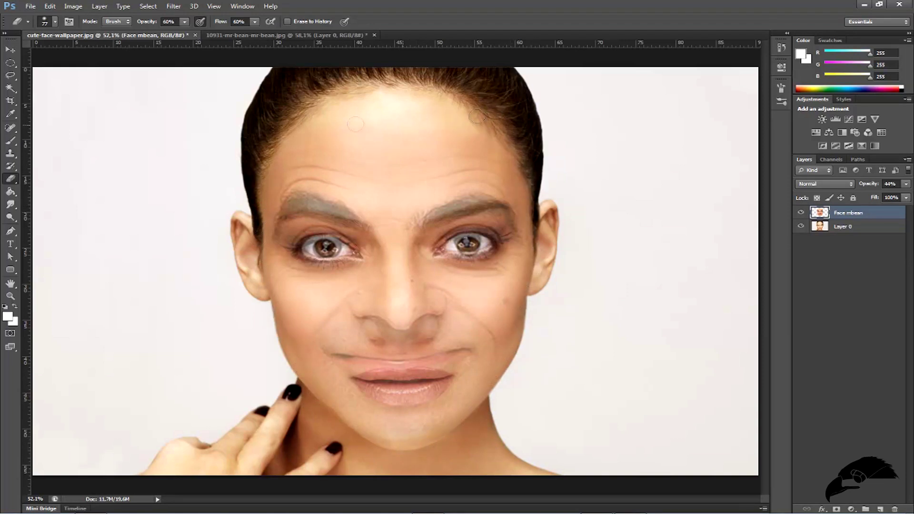
left_click_drag(328, 106, 412, 76)
Set the eraser's opacity and flow to 29% and its size to 178 px.
left_click_drag(153, 24, 144, 24)
left_click_drag(218, 26, 212, 27)
left_click_drag(151, 24, 143, 27)
left_click(166, 22)
left_click_drag(151, 24, 148, 24)
left_click_drag(216, 24, 203, 24)
left_click(201, 22)
left_click(54, 21)
left_click_drag(62, 51, 87, 53)
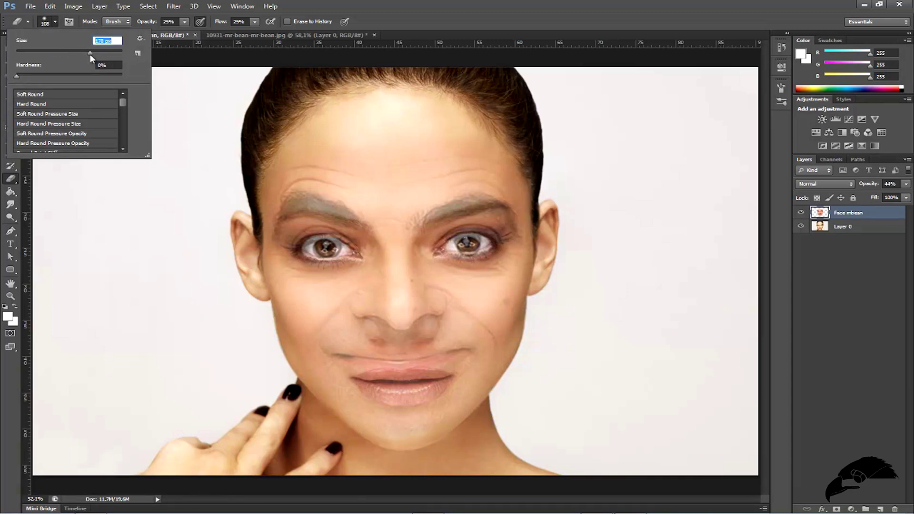
Fade the outer edge of the Mr. Bean face further with the large soft eraser, from forehead to chin.
left_click(413, 135)
mouse_move(318, 137)
left_mouse_down()
mouse_move(269, 163)
mouse_move(314, 117)
mouse_move(310, 140)
mouse_move(496, 148)
mouse_move(559, 278)
mouse_move(441, 458)
left_mouse_up()
mouse_move(324, 412)
left_mouse_down()
mouse_move(238, 231)
mouse_move(361, 132)
mouse_move(414, 126)
mouse_move(521, 165)
mouse_move(554, 205)
mouse_move(556, 247)
mouse_move(612, 320)
left_mouse_up()
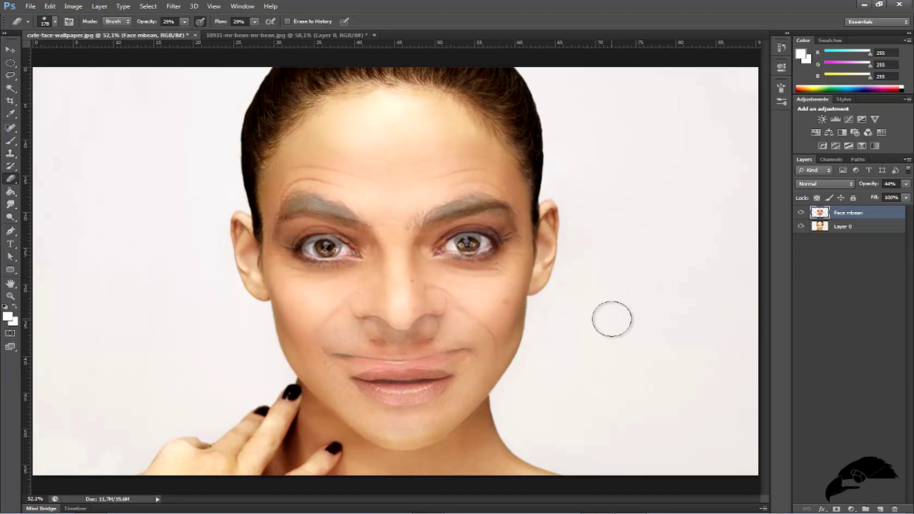
Set the Face mbean layer's opacity to 100% and inspect the blended edges up close.
left_click_drag(856, 186, 884, 186)
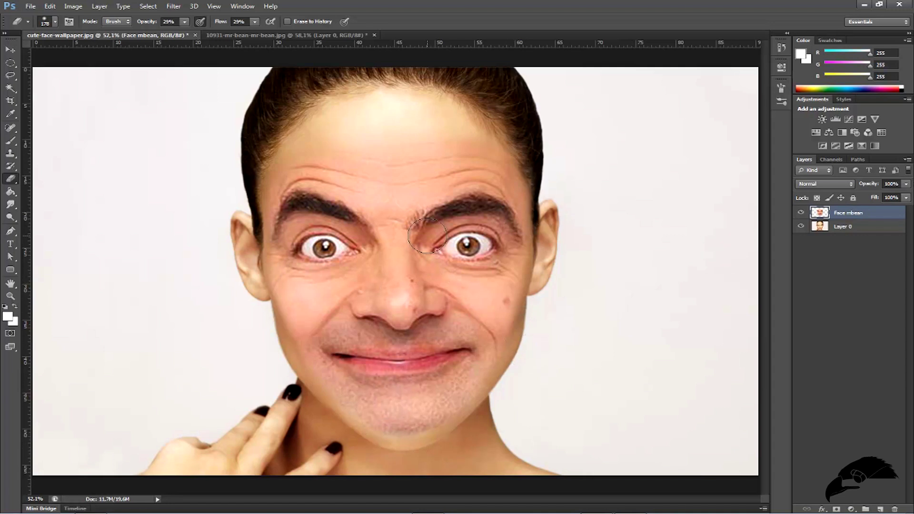
scroll(387, 143, "up", 2)
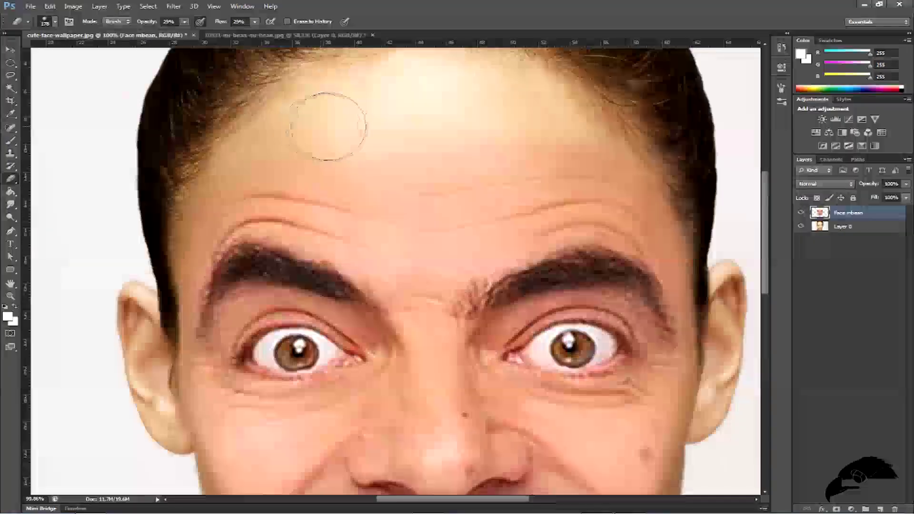
scroll(329, 126, "down", 1)
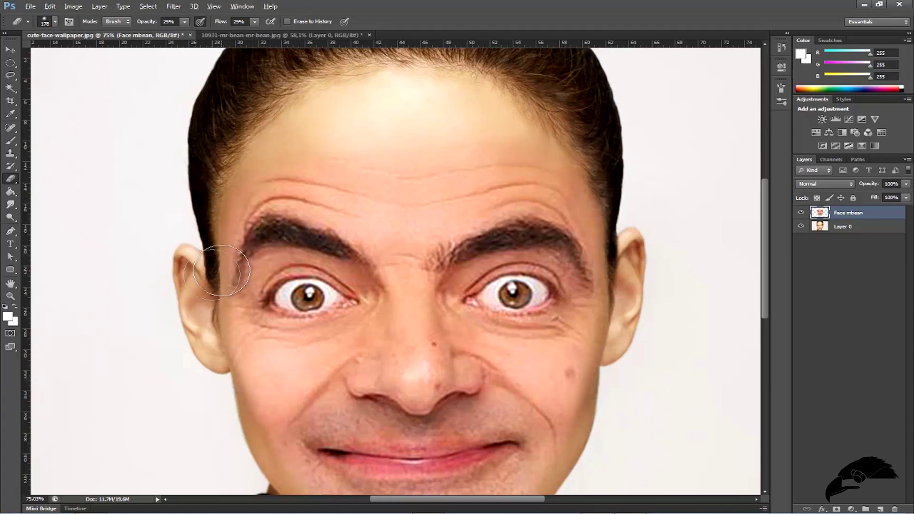
scroll(212, 275, "down", 2)
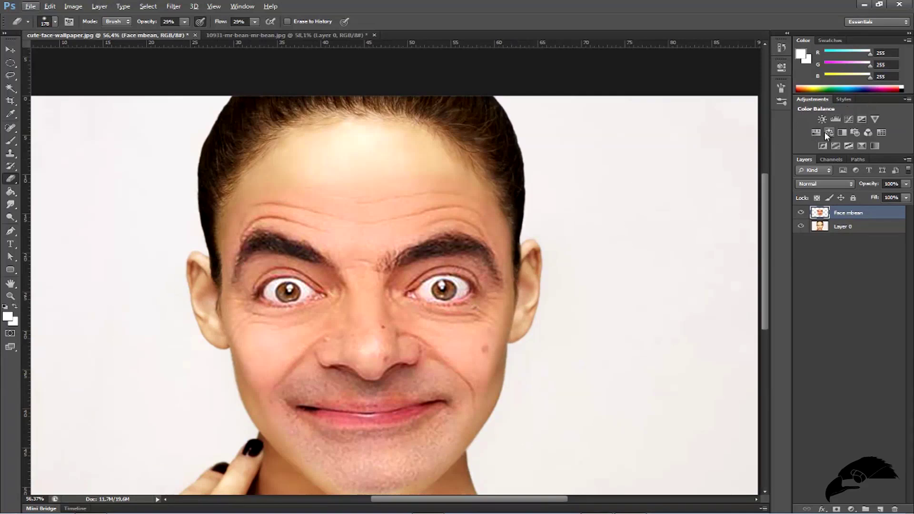
Add a Color Balance adjustment layer above Face mbean and clip it to that layer.
left_click(847, 307)
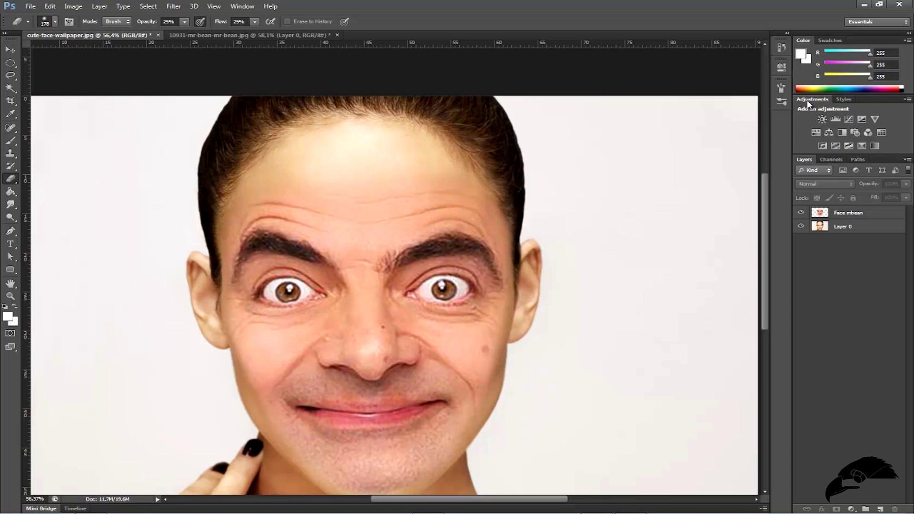
left_click(241, 7)
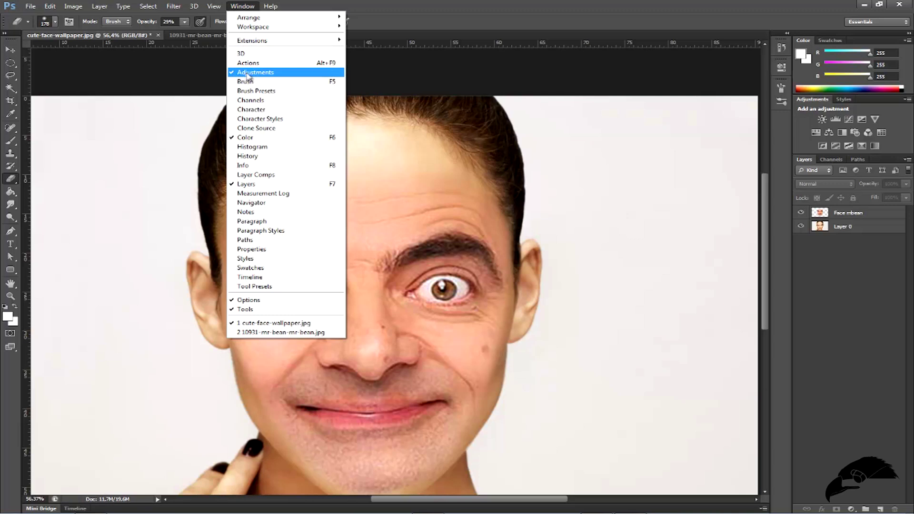
left_click(231, 75)
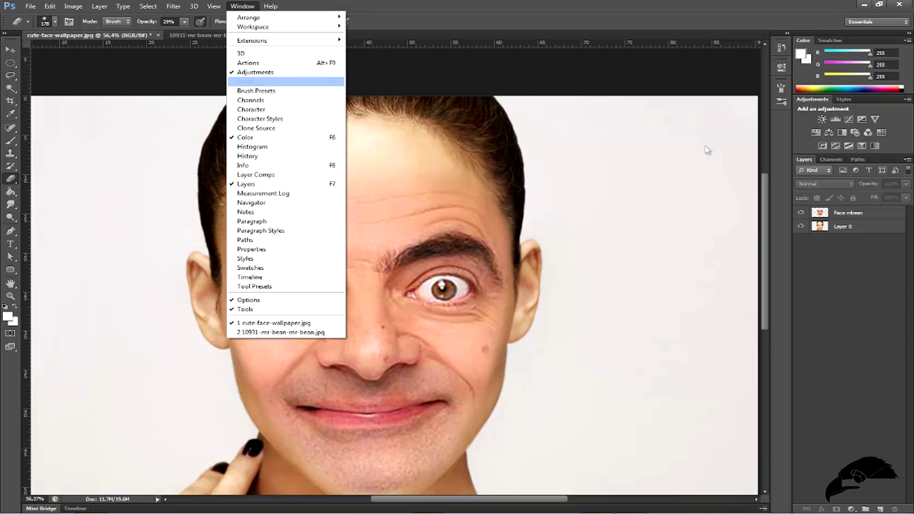
left_click(828, 139)
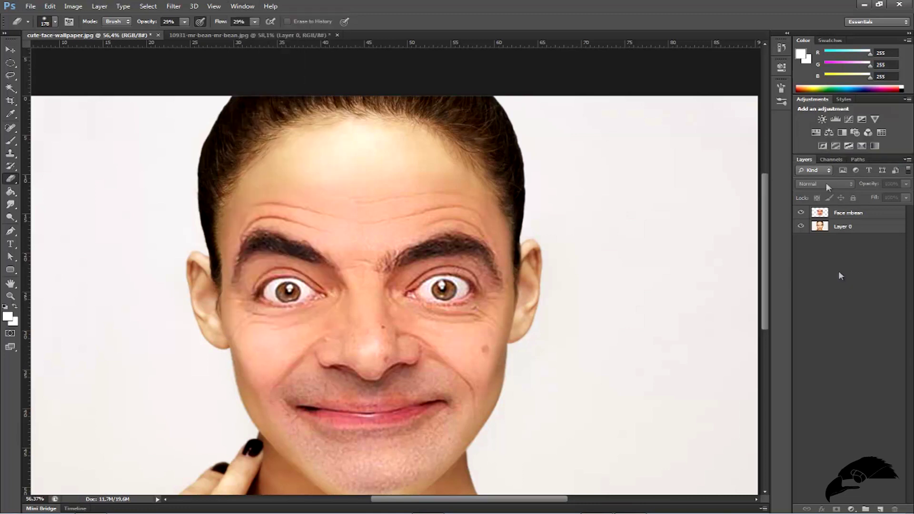
left_click(830, 131)
right_click(868, 218)
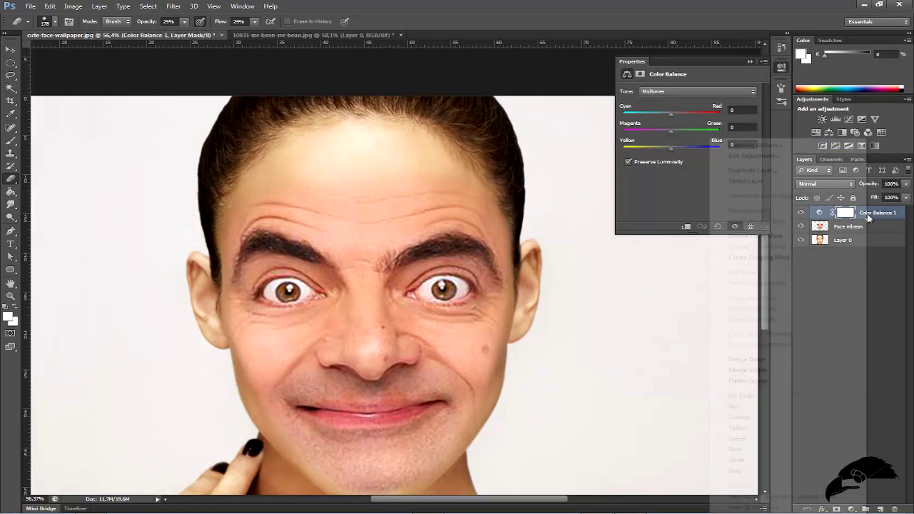
left_click(778, 257)
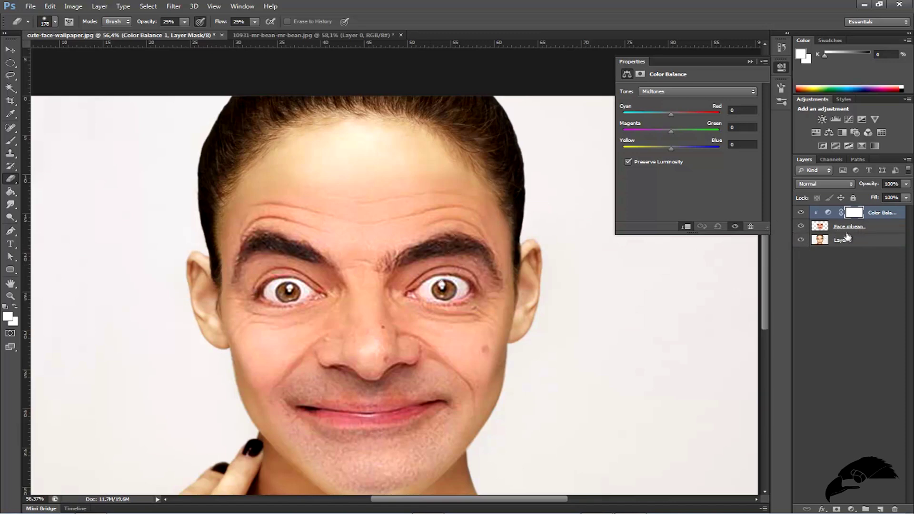
Try moving Layer 0 between Face mbean and its Color Balance layer, and restore the layer order.
left_click_drag(844, 241, 846, 227)
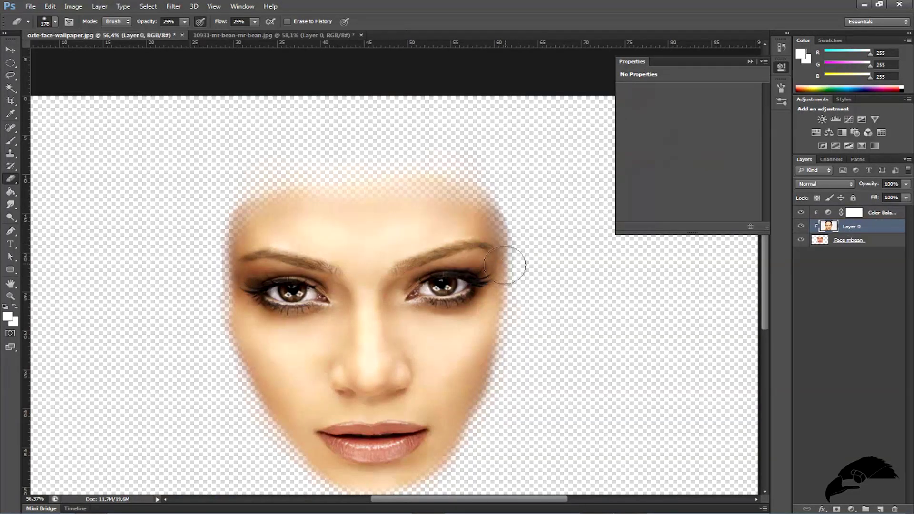
mouse_move(850, 227)
left_mouse_down()
mouse_move(855, 248)
mouse_move(847, 232)
mouse_move(847, 245)
left_mouse_up()
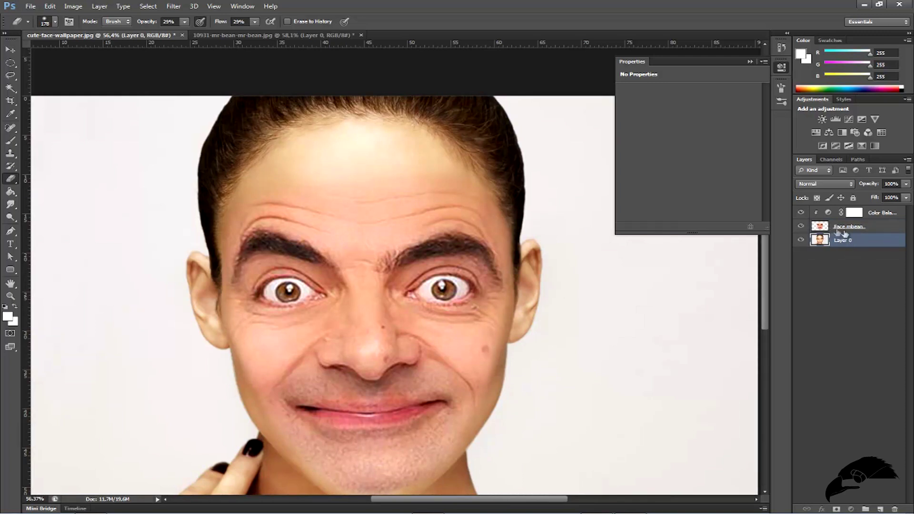
Set the face's Color Balance midtones to Cyan–Red -12, Magenta–Green +33 and Yellow–Blue +15.
left_click(865, 217)
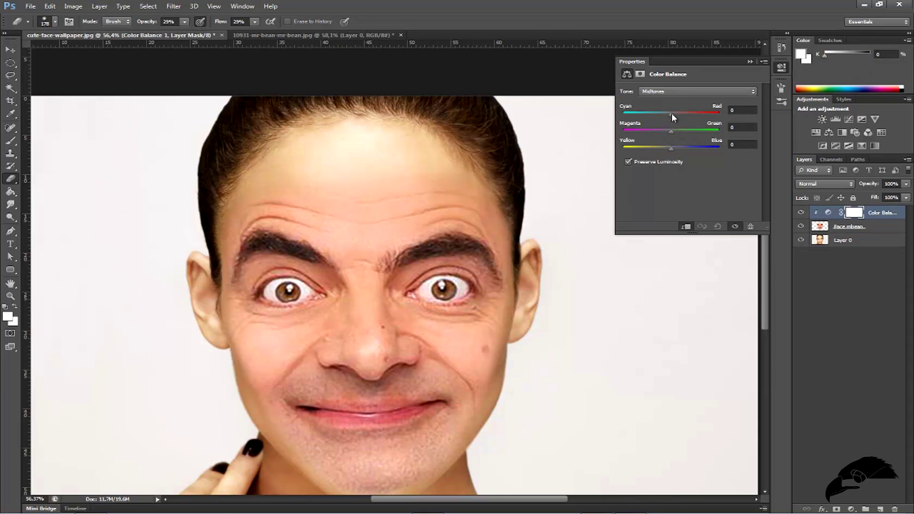
left_click_drag(672, 113, 679, 150)
mouse_move(681, 132)
left_mouse_down()
mouse_move(674, 133)
mouse_move(687, 131)
left_mouse_up()
scroll(664, 275, "down", 2)
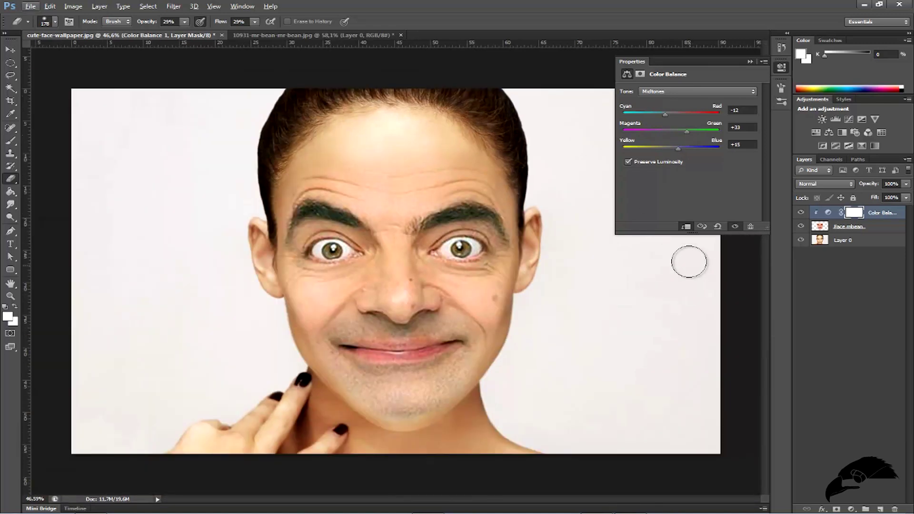
Add a second Color Balance adjustment layer directly above Layer 0 and clip it to Layer 0.
left_click(849, 265)
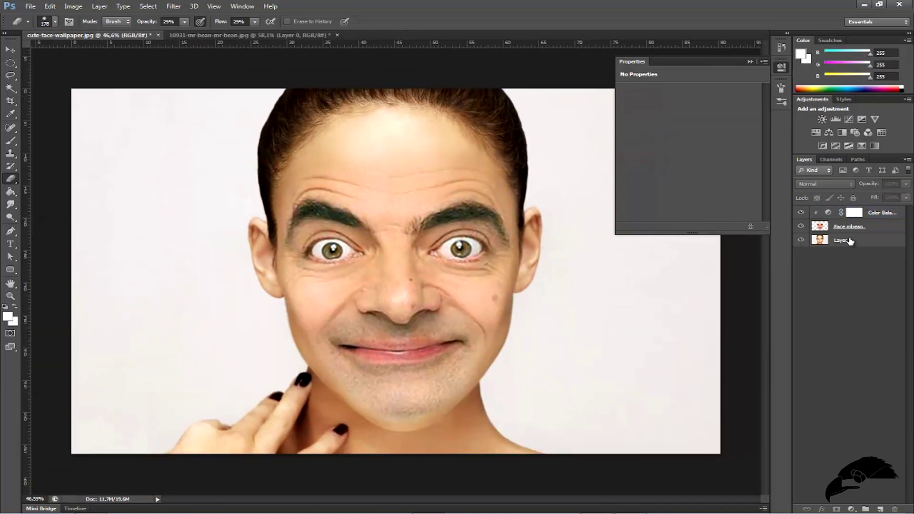
left_click(840, 242)
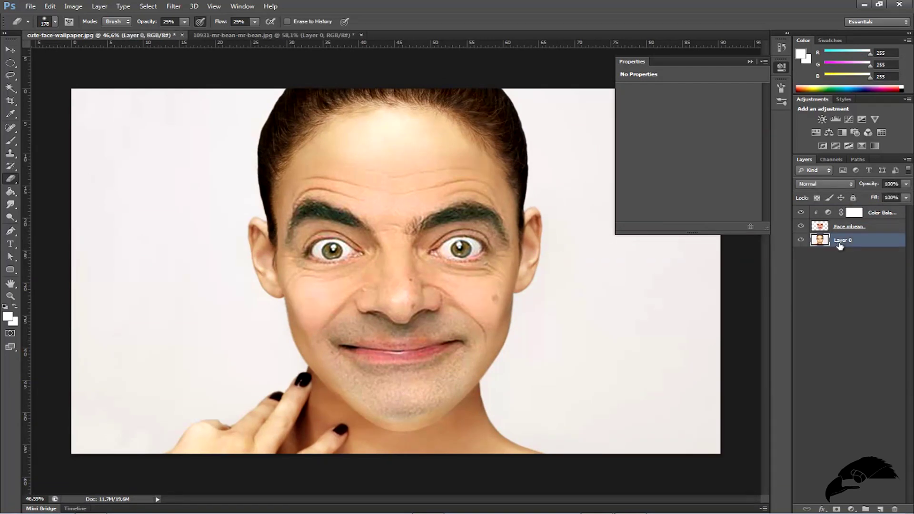
left_click(828, 134)
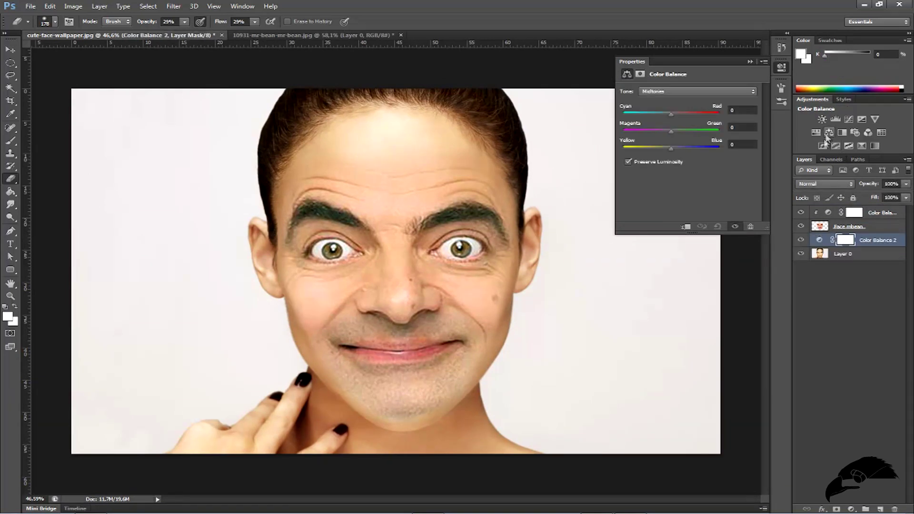
right_click(873, 241)
left_click(885, 255)
right_click(882, 242)
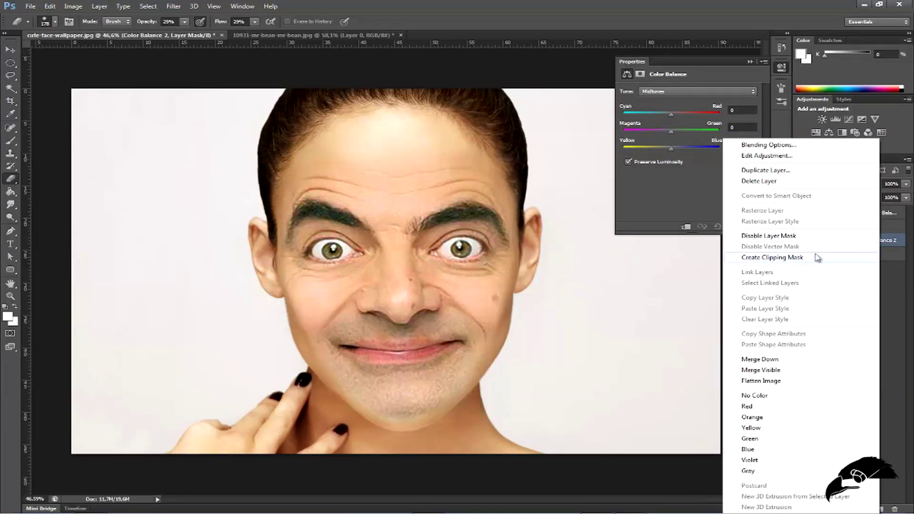
left_click(773, 258)
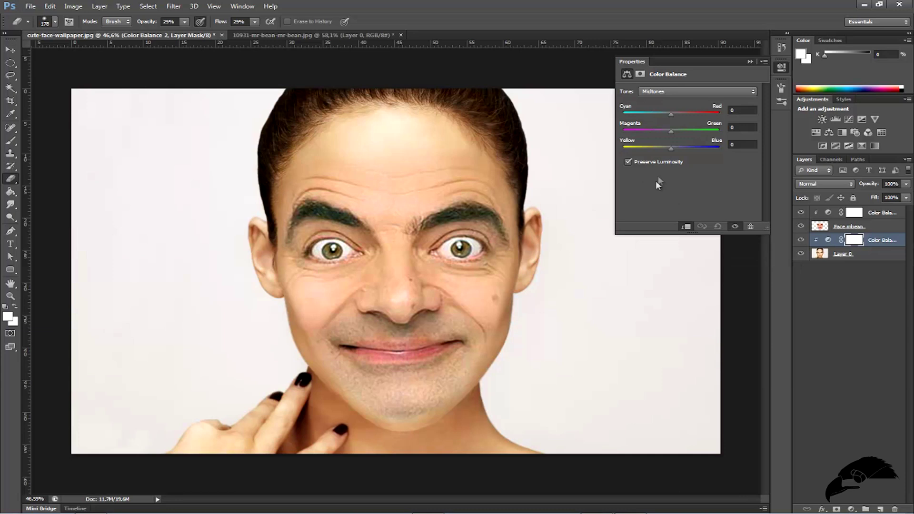
Shift the woman's photo midtones slightly towards magenta and red, close the adjustment's properties, and compare the skin tones across the face and neck.
left_click_drag(672, 132, 664, 149)
left_click_drag(670, 113, 674, 115)
left_click(750, 62)
scroll(378, 238, "up", 2)
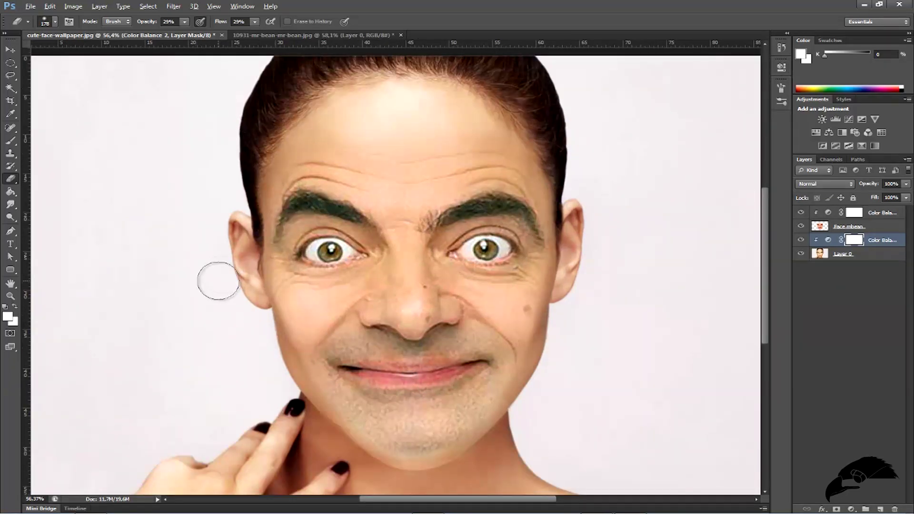
scroll(219, 278, "up", 4)
scroll(237, 301, "down", 6)
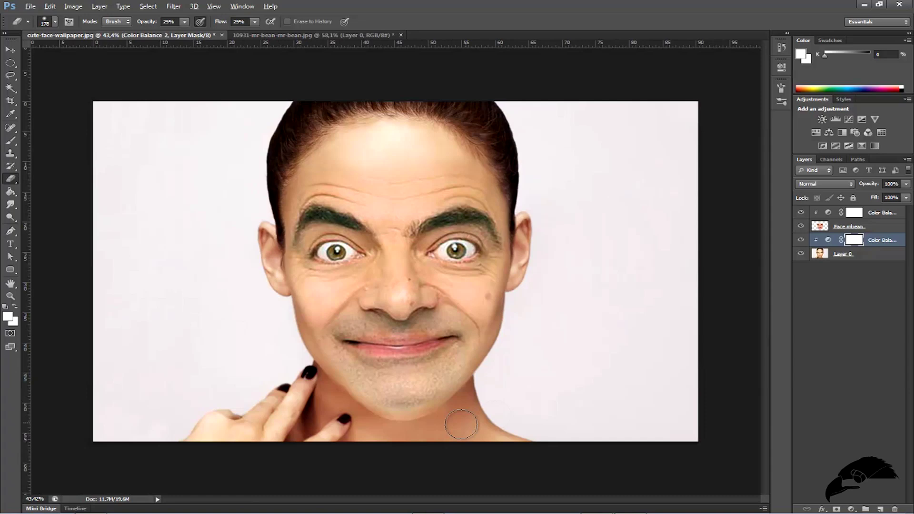
scroll(419, 435, "up", 1)
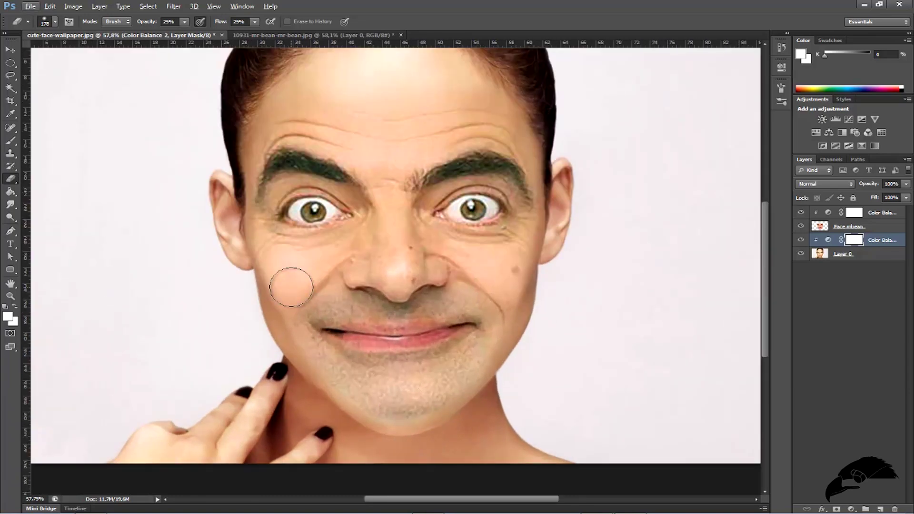
scroll(320, 273, "down", 2)
scroll(377, 165, "up", 2)
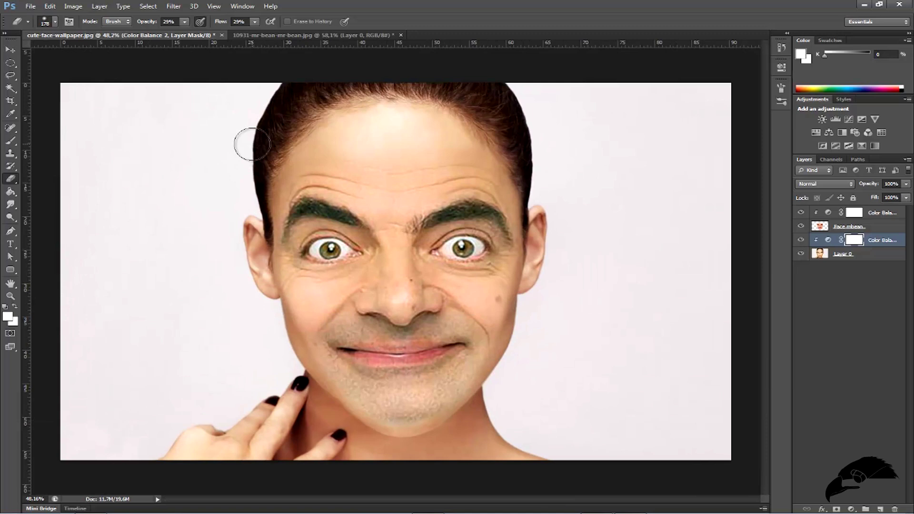
Switch to the Smudge tool from the group that also holds Blur and Sharpen.
left_click(12, 205)
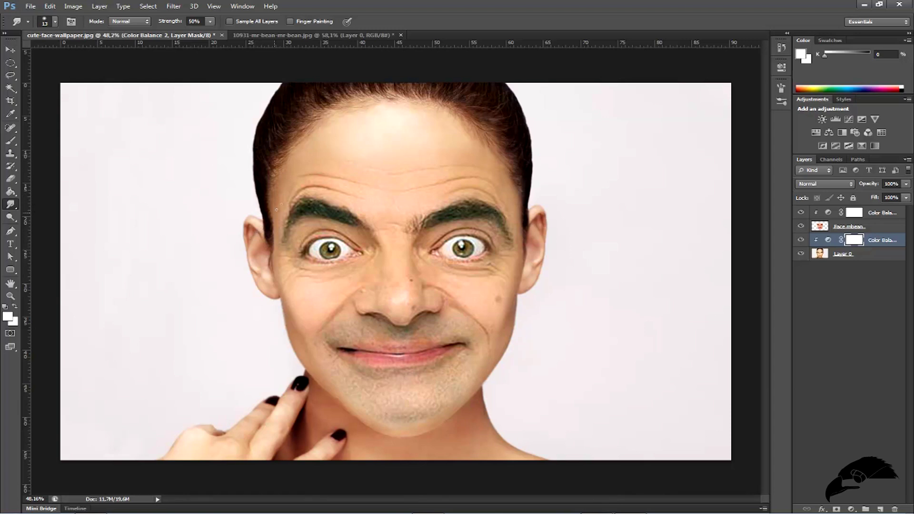
right_click(10, 204)
left_click(48, 221)
right_click(11, 206)
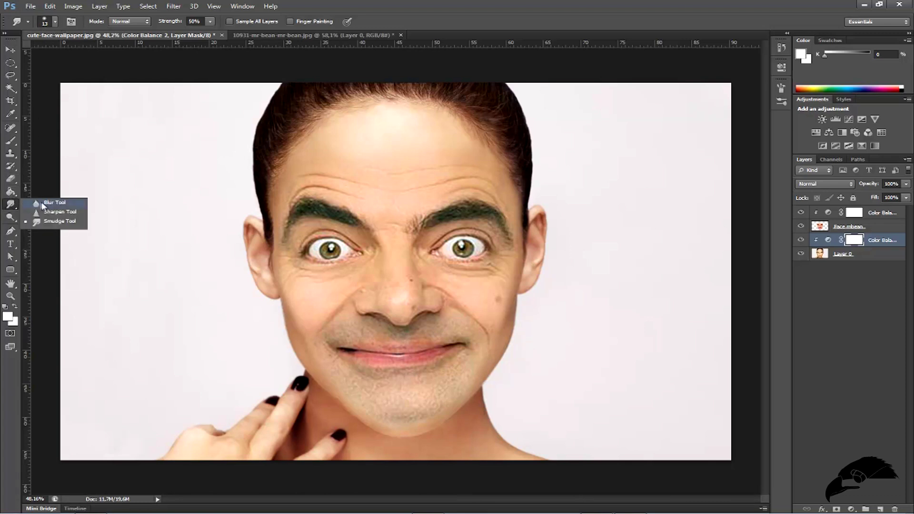
left_click(48, 222)
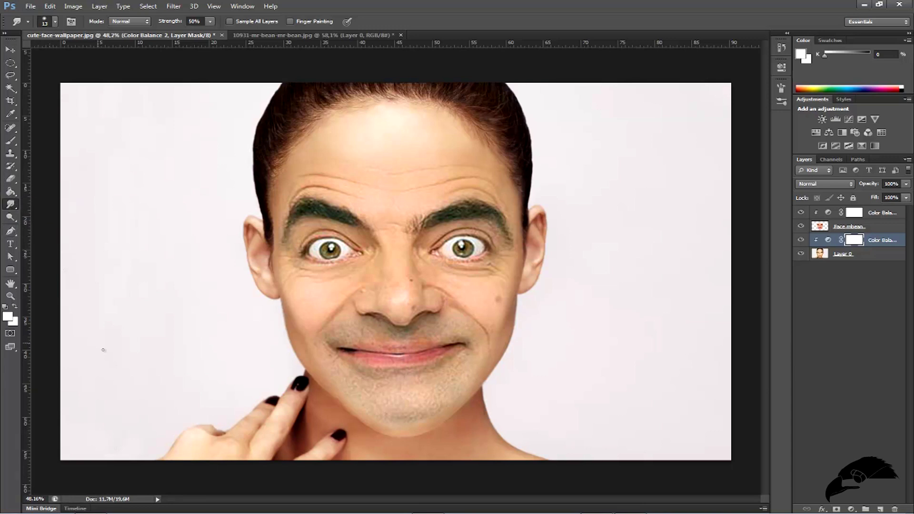
mouse_move(272, 513)
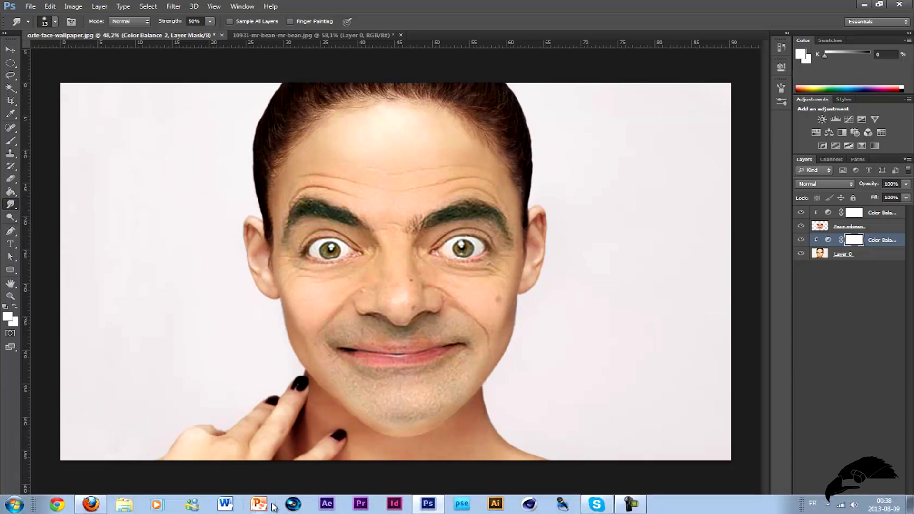